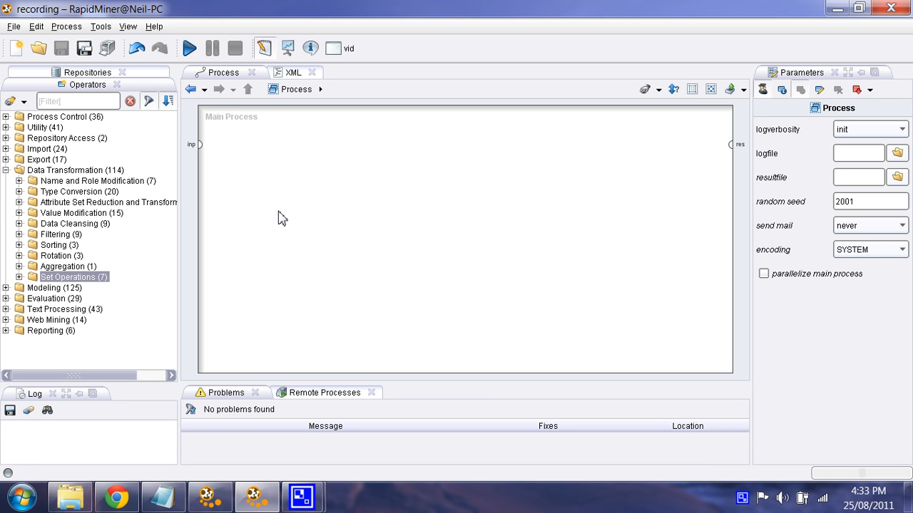
- Find the Read Database operator and add it to the main process, connected to the result output
click(85, 103)
text(read d)
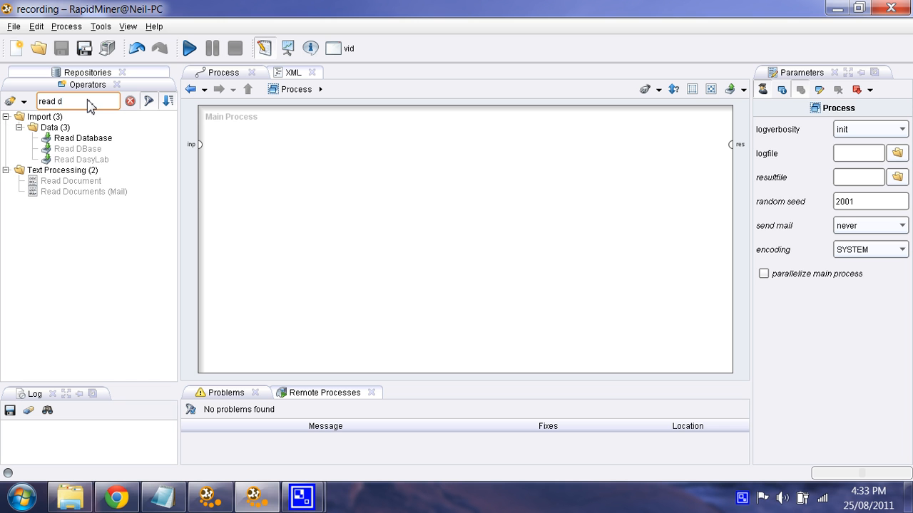
drag(107, 143, 246, 151)
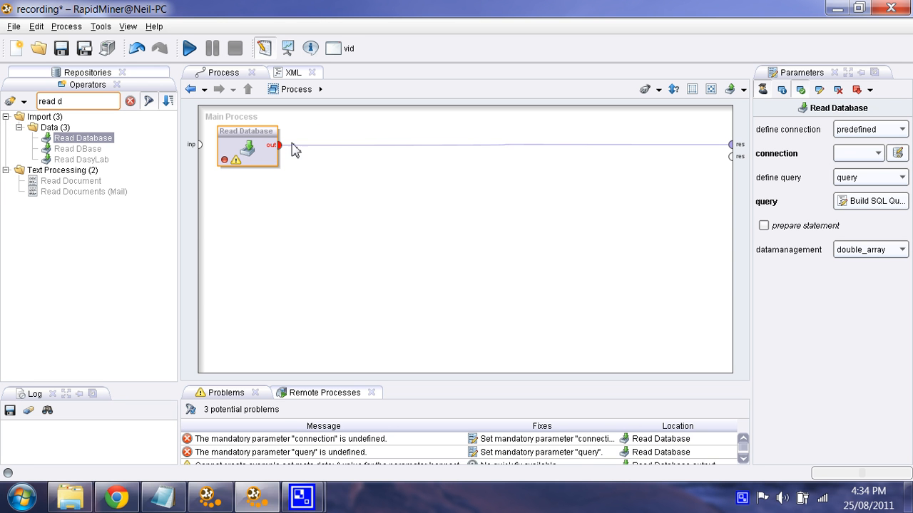
click(101, 32)
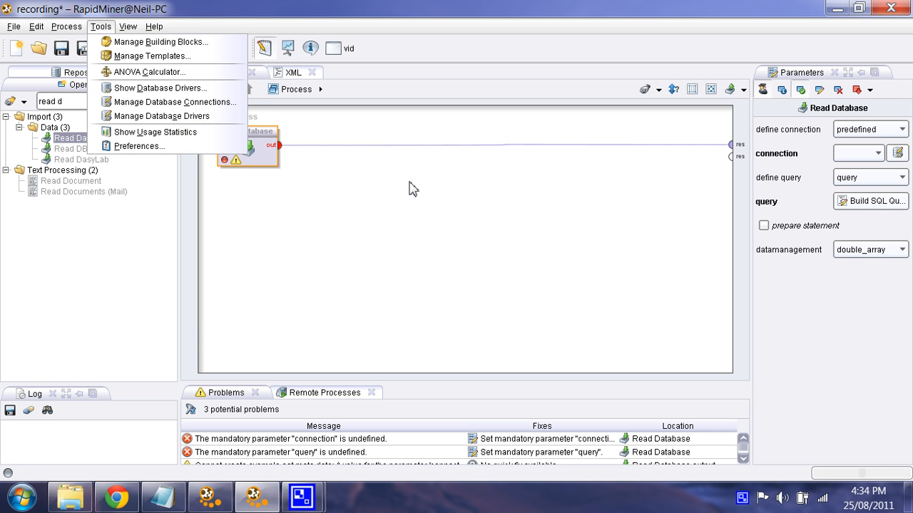
click(345, 221)
- Set the Read Database operator to the mydb connection and build a query selecting everything from mytable
click(246, 148)
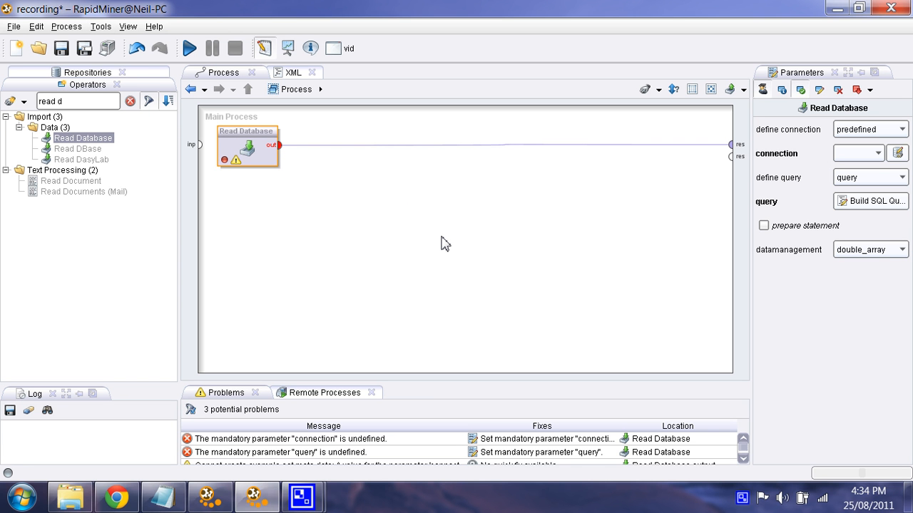
click(881, 154)
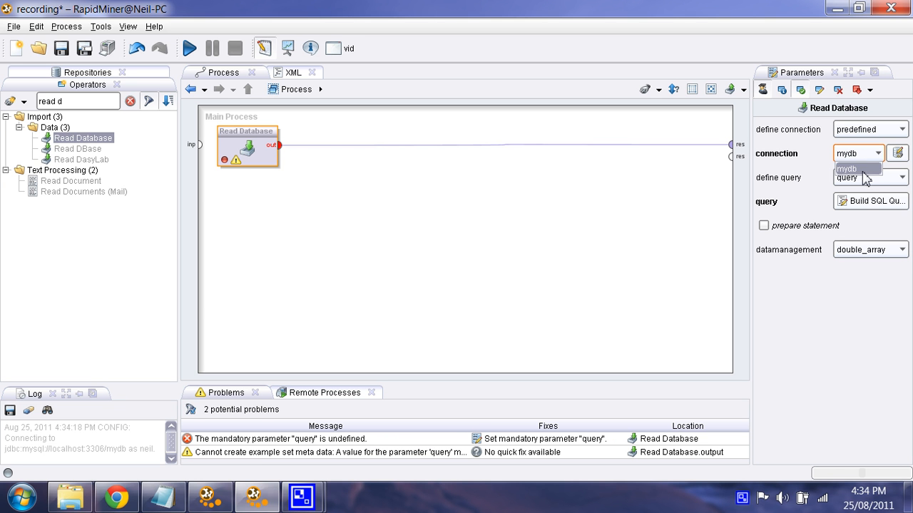
click(860, 168)
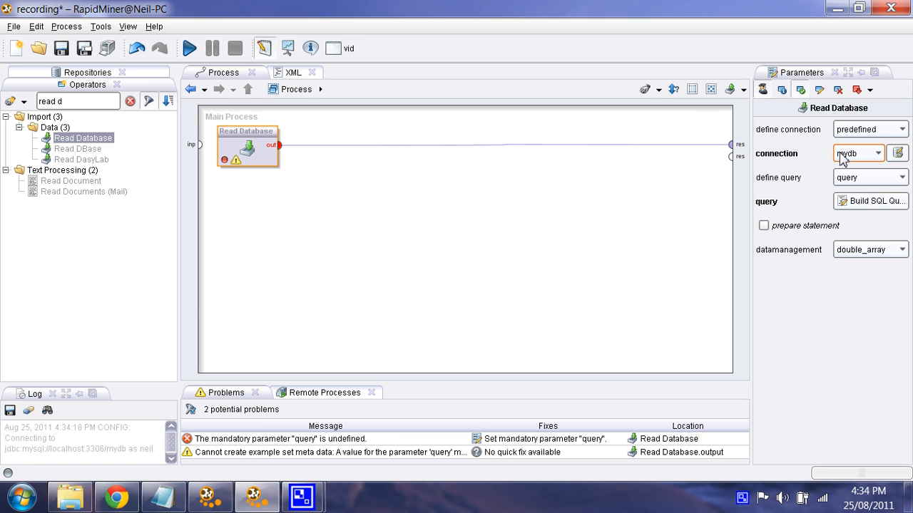
click(874, 204)
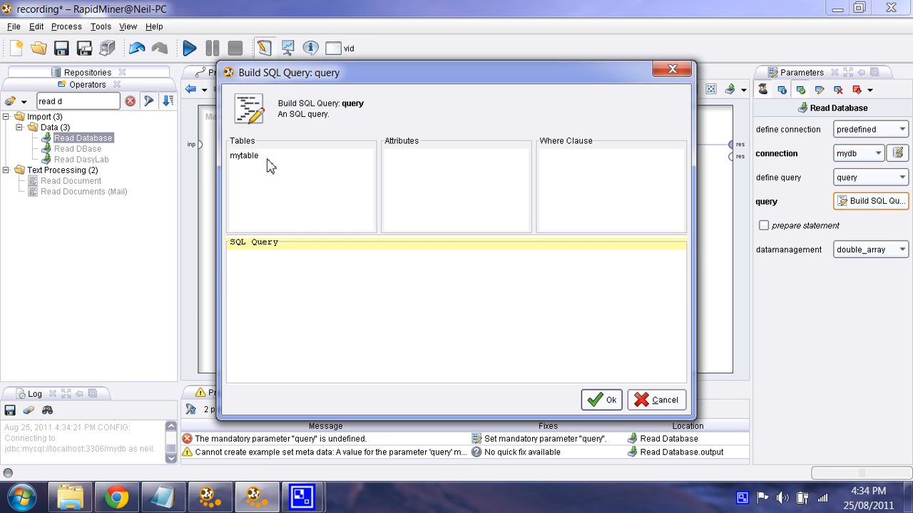
click(269, 157)
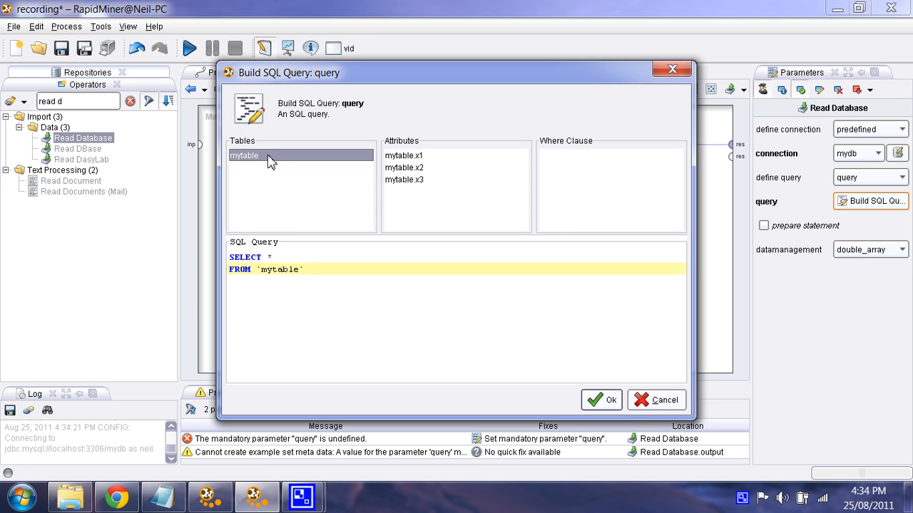
click(605, 404)
- Run the process, examine the x1, x2 and full-width x3 columns in the data table, and return to the process design
click(189, 47)
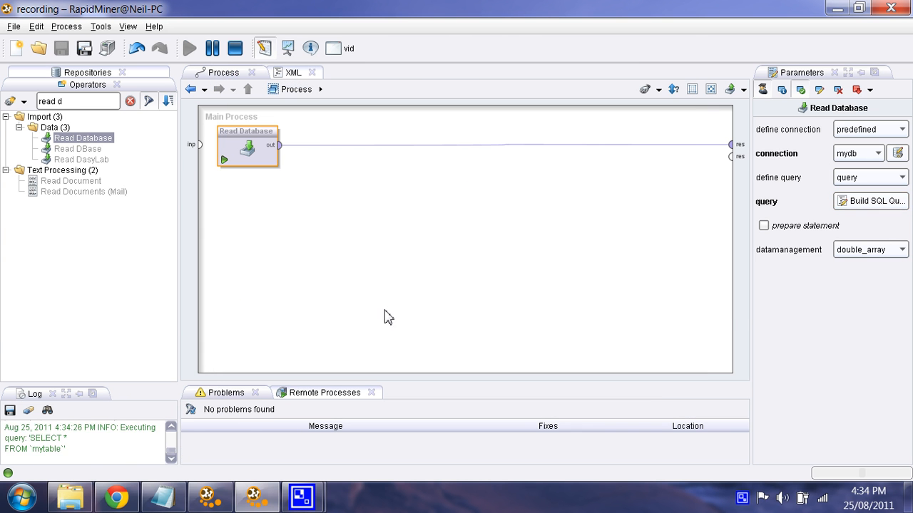
click(82, 89)
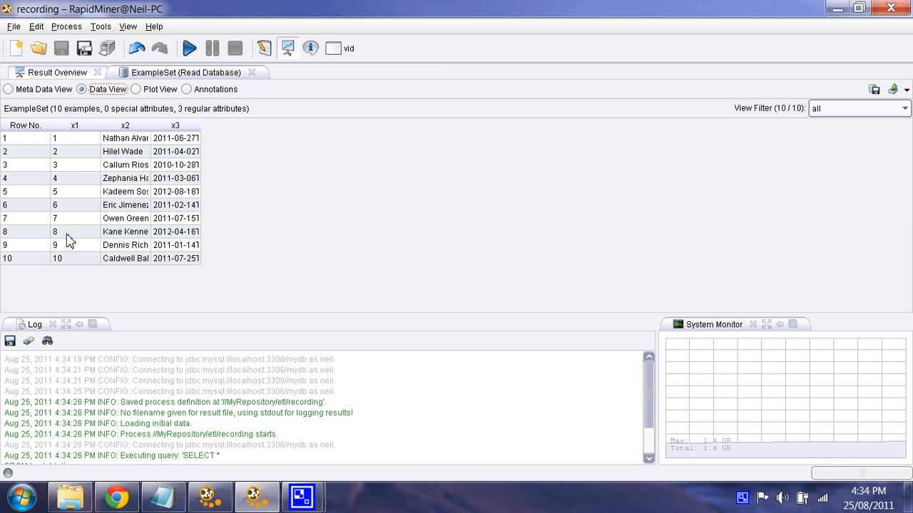
drag(73, 152, 70, 188)
drag(125, 153, 132, 188)
drag(187, 167, 186, 198)
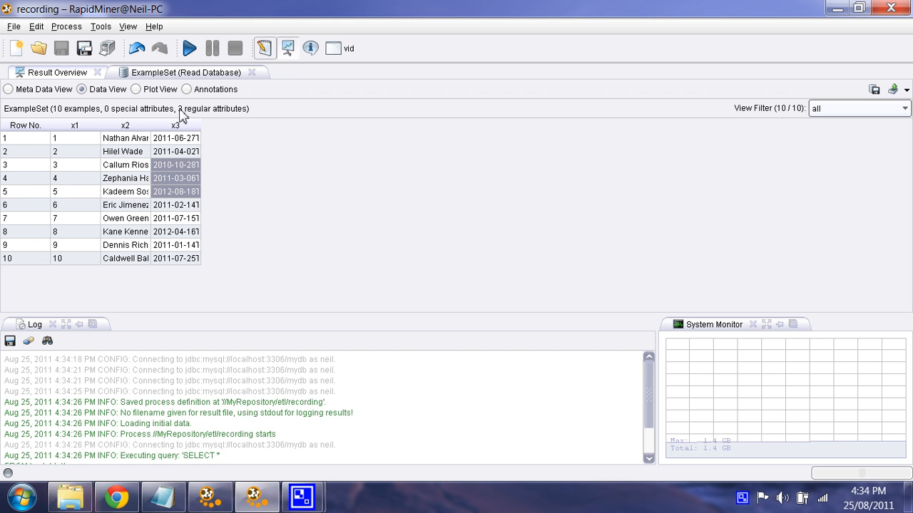
drag(75, 151, 71, 206)
drag(125, 151, 128, 192)
drag(178, 164, 189, 214)
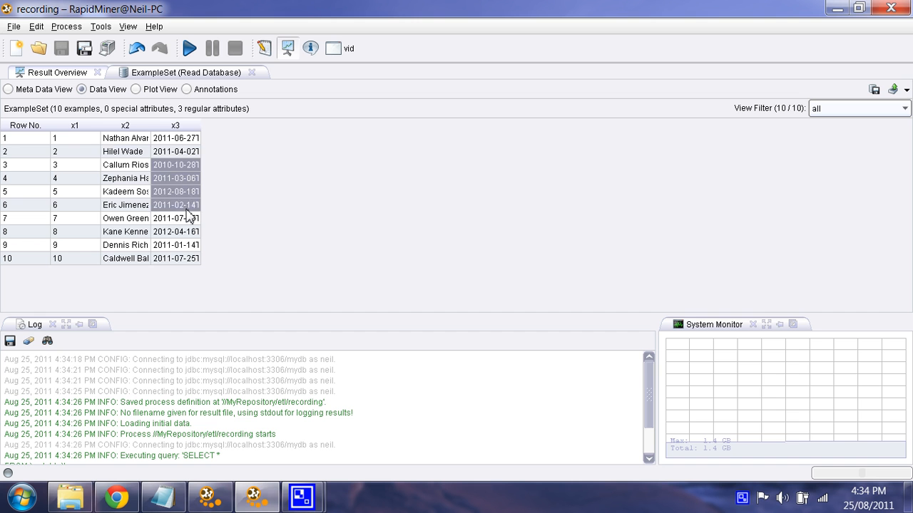
click(189, 216)
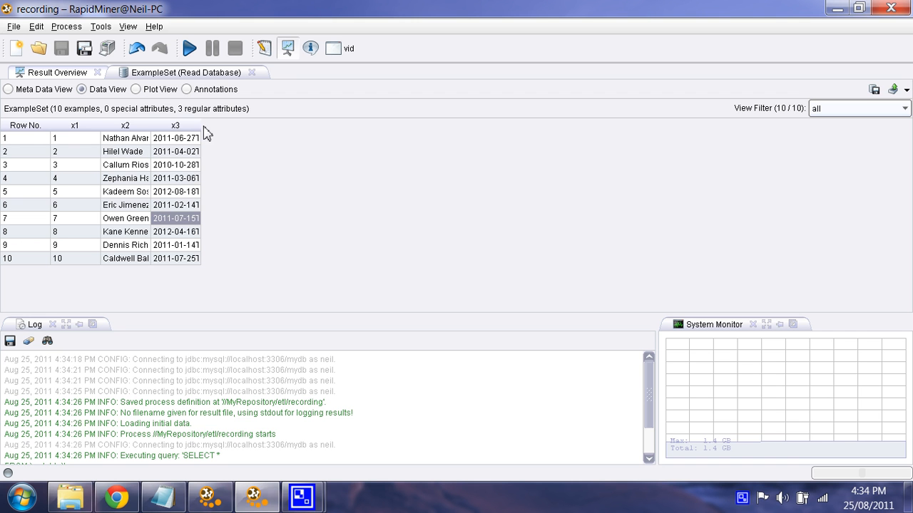
drag(201, 129, 305, 126)
click(241, 178)
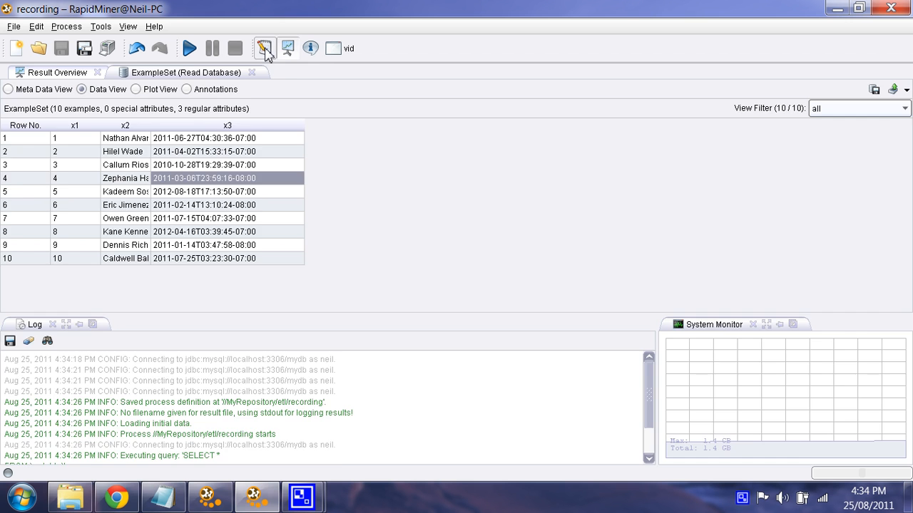
click(264, 48)
- Find the Rename operator and insert it between Read Database and the result output
click(246, 228)
click(130, 100)
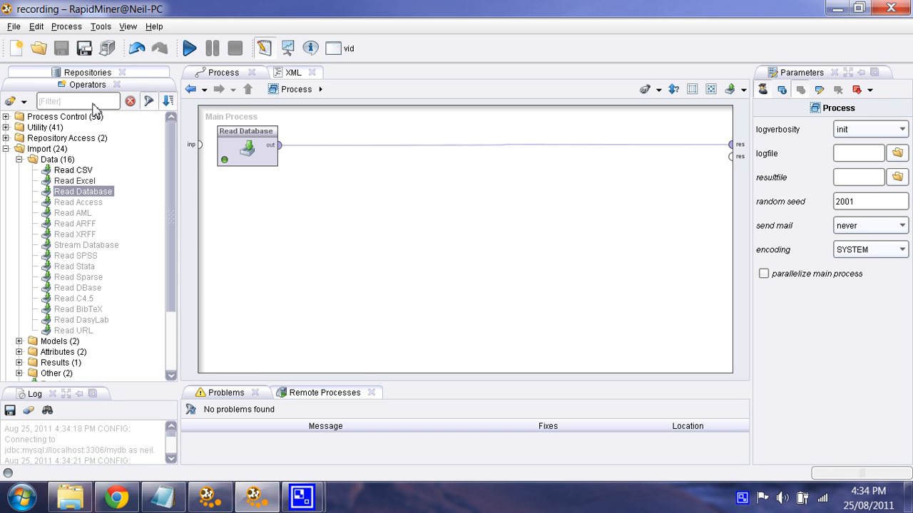
click(93, 105)
text(rename)
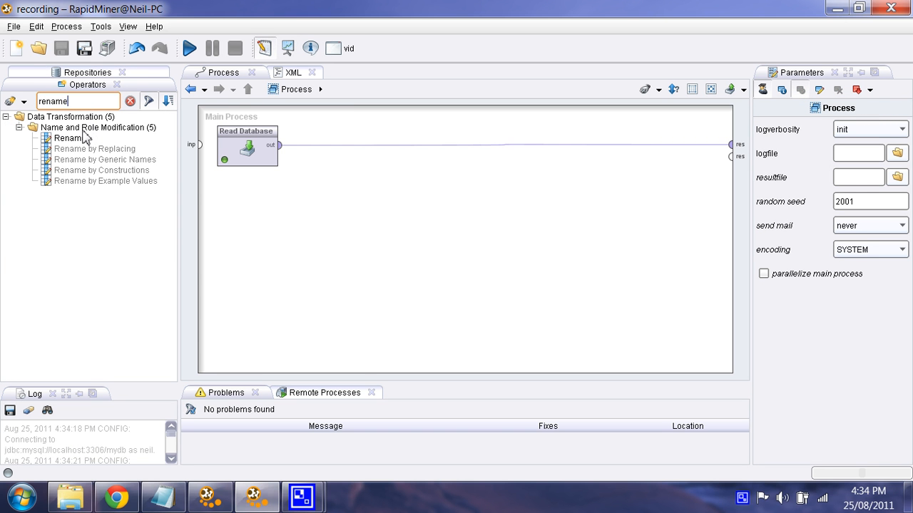
drag(83, 137, 338, 149)
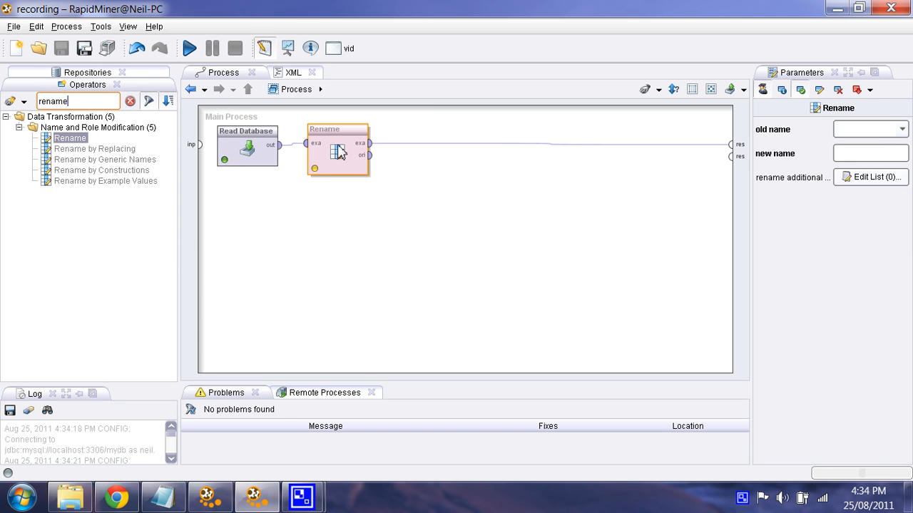
- Set the Rename operator to rename attribute x1 to id
click(873, 135)
text(x1)
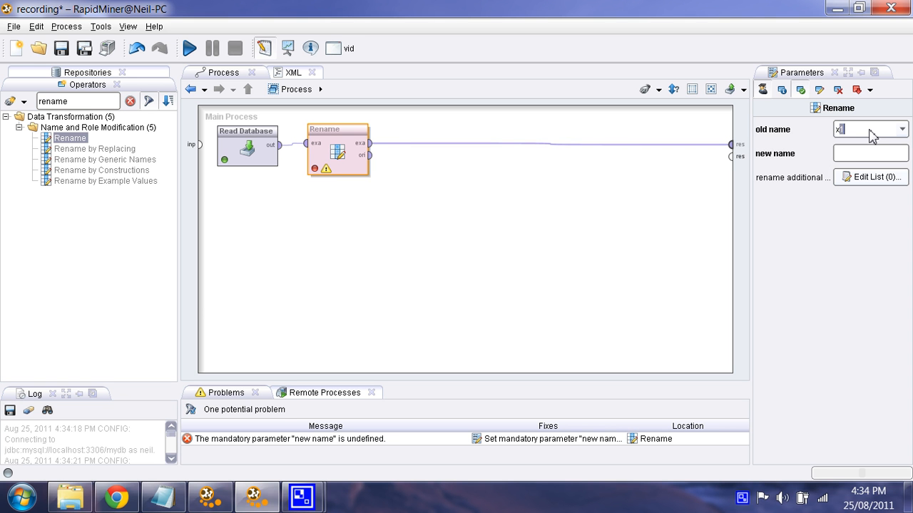
click(848, 154)
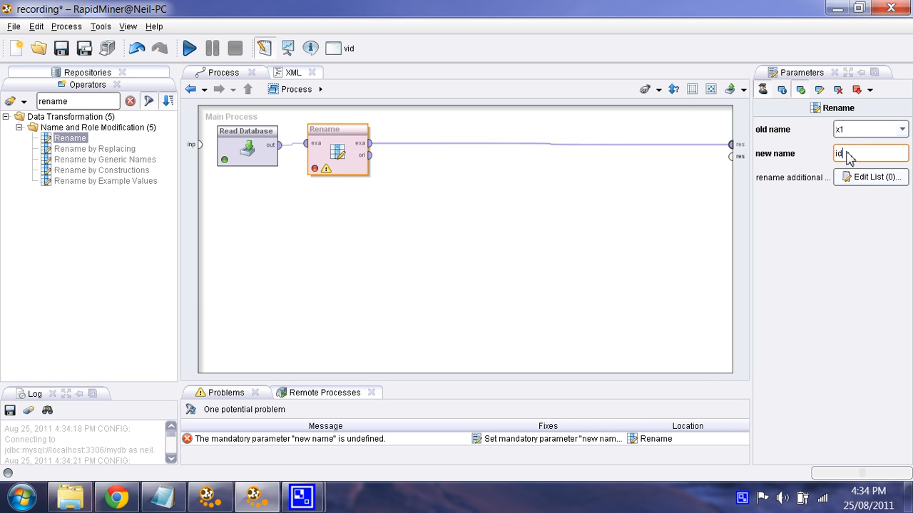
text(id)
- Add two additional attribute renames to the Rename operator: x2 to name and x3 to date
click(872, 177)
click(453, 401)
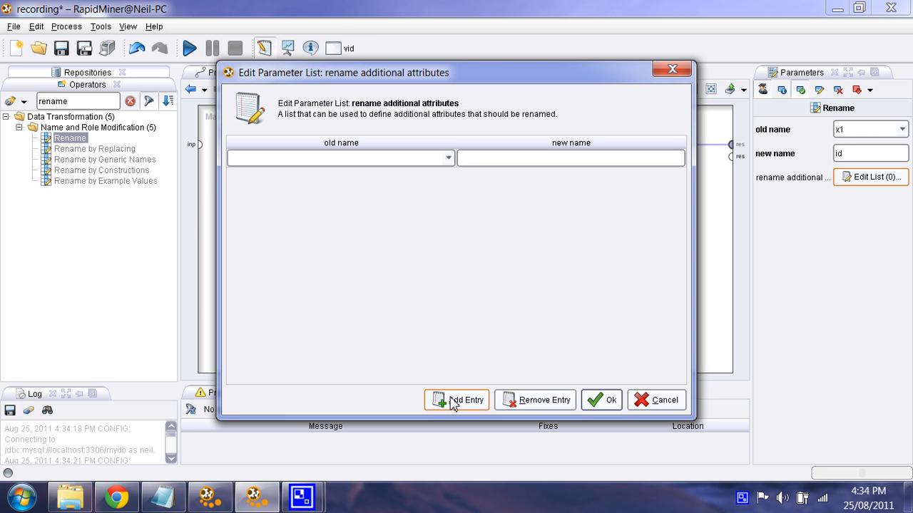
click(452, 401)
click(358, 164)
text(x2)
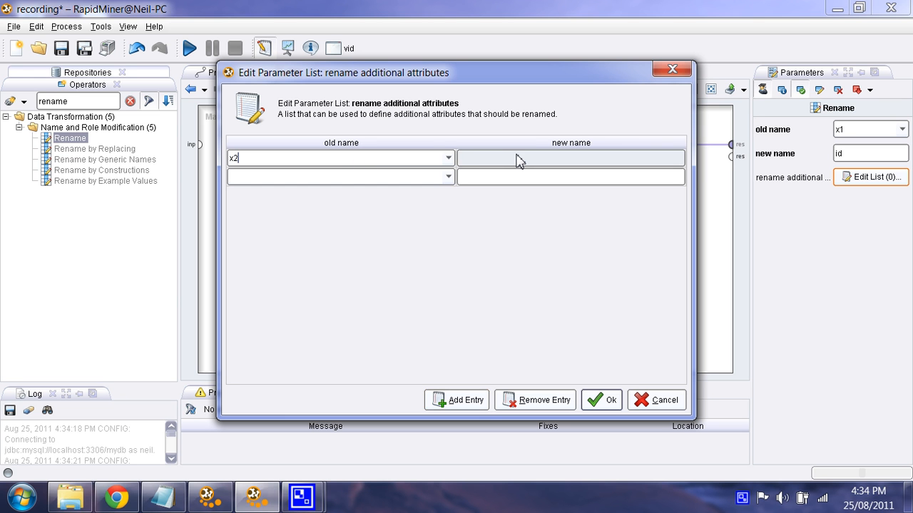
click(517, 162)
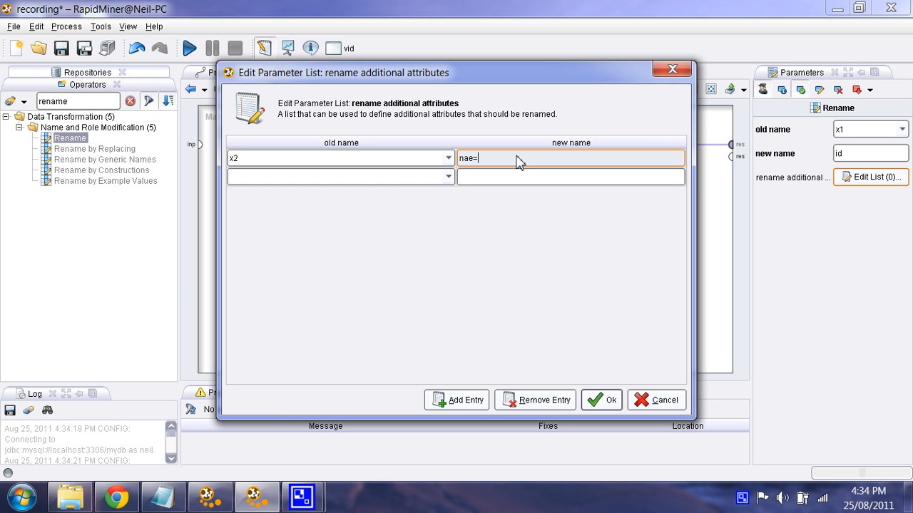
click(402, 180)
text(x3)
click(489, 180)
text(date)
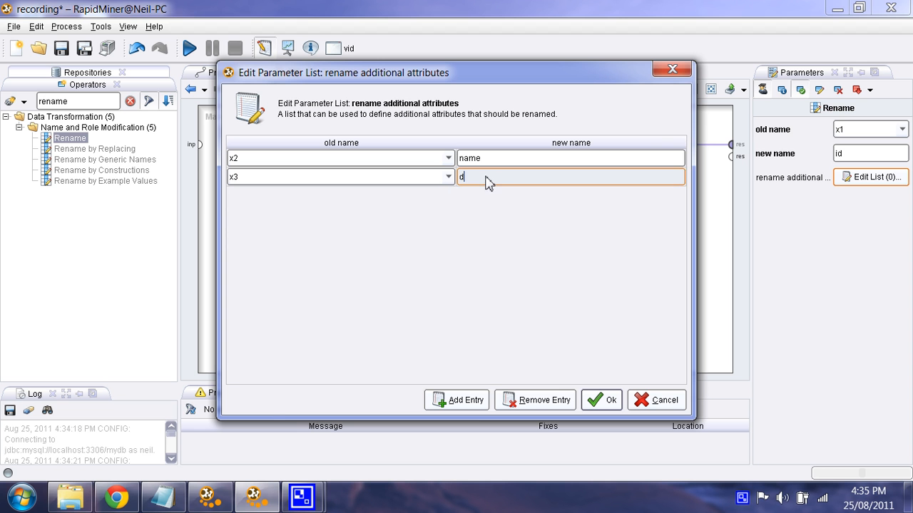
click(599, 400)
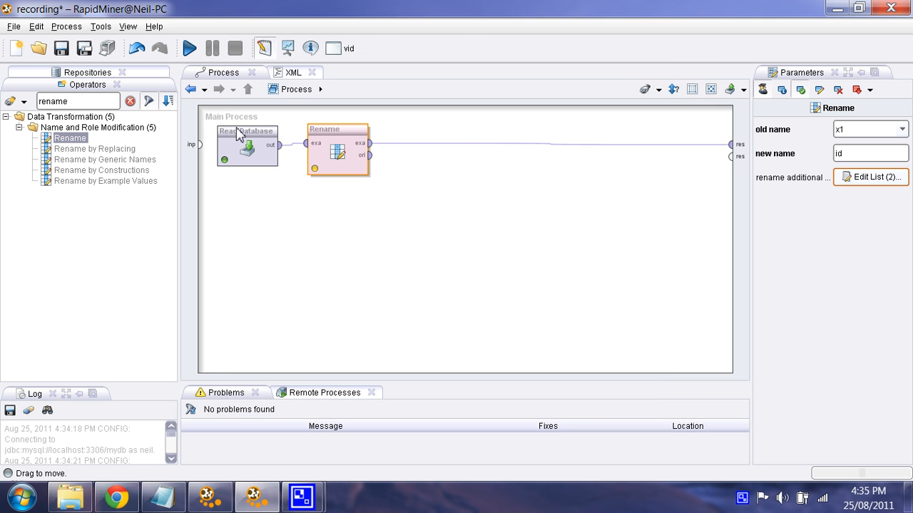
- Run the process, check the renamed columns in the data table, and return to the process design
click(191, 49)
click(82, 90)
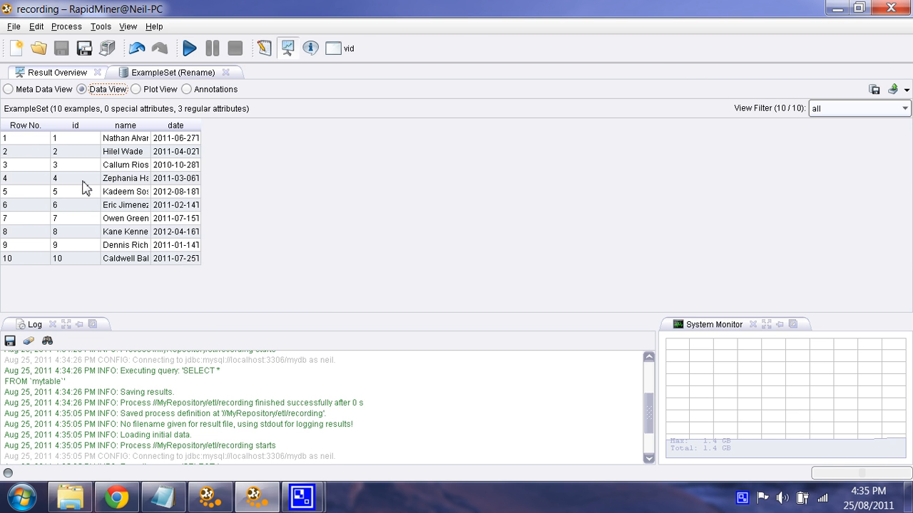
click(264, 48)
- Find the Read Excel operator and add it below Read Database, connected to the second result output
double_click(102, 102)
text(ex)
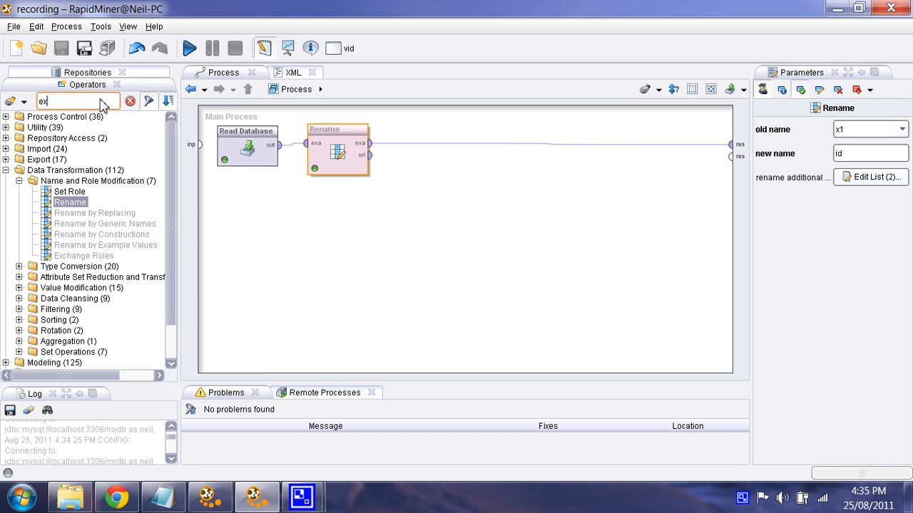
text(cel)
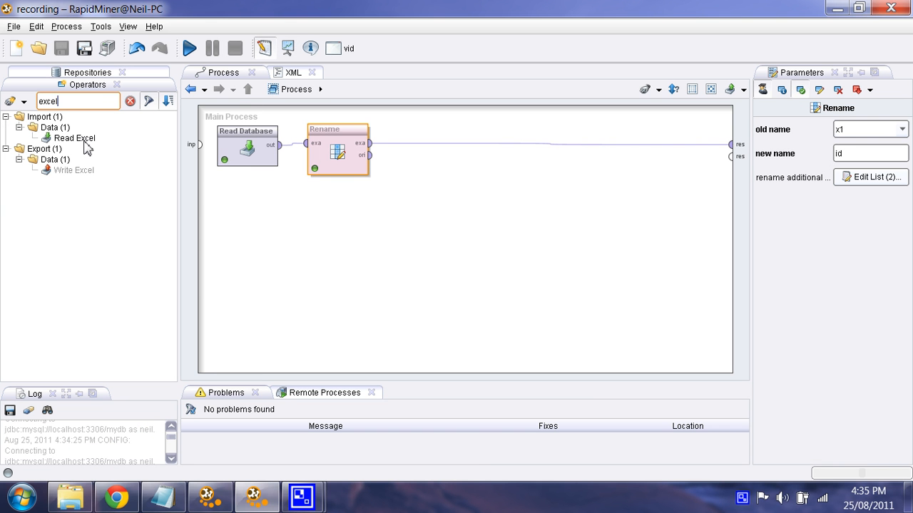
drag(78, 138, 259, 218)
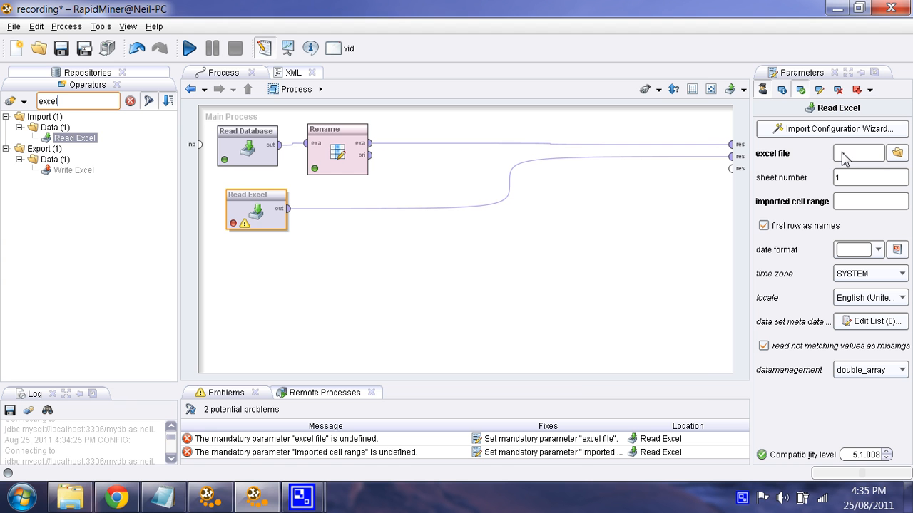
- Choose etl.xls from the etl folder as the Read Excel operator's source file
click(897, 154)
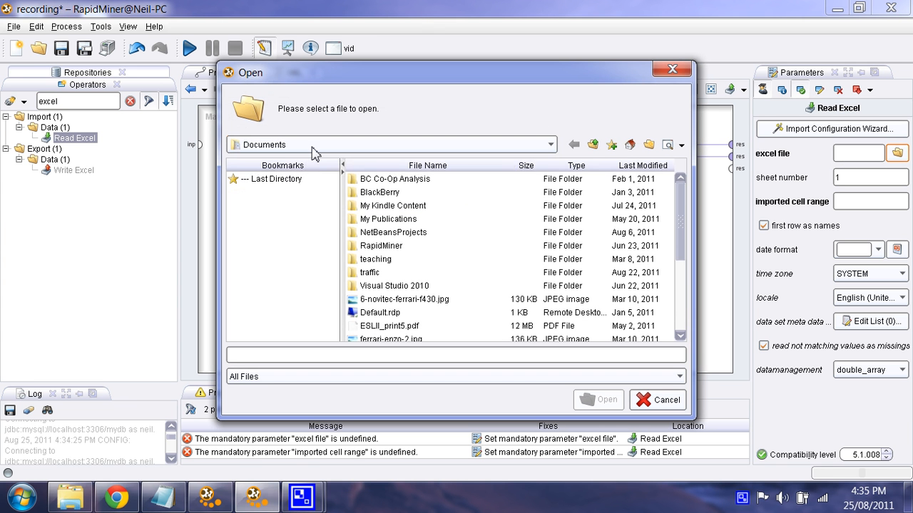
click(317, 145)
click(316, 158)
double_click(364, 207)
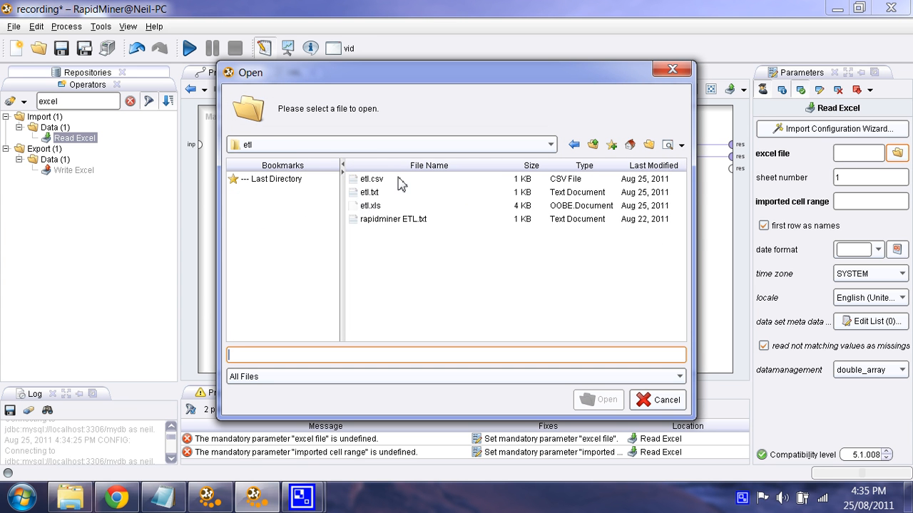
click(370, 205)
click(607, 401)
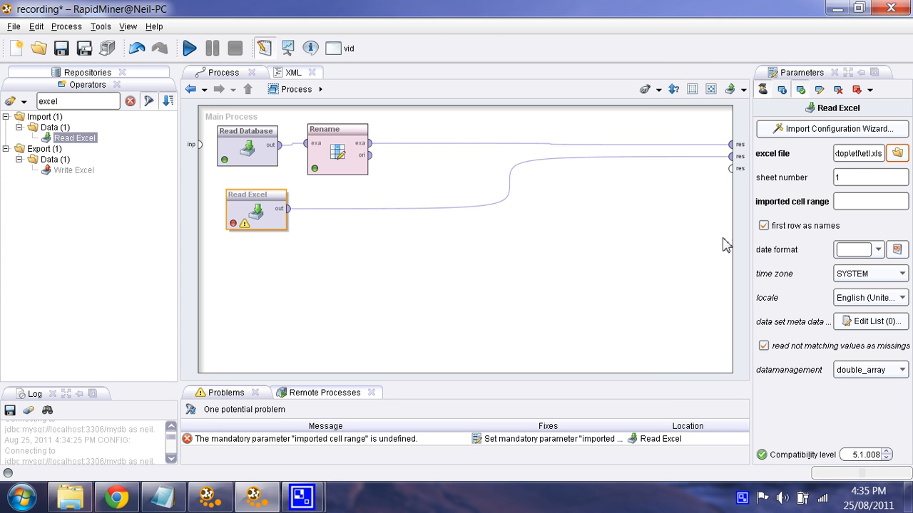
- Set the Read Excel operator's imported cell range to a1:b11
click(864, 181)
click(855, 205)
text(a1:b11)
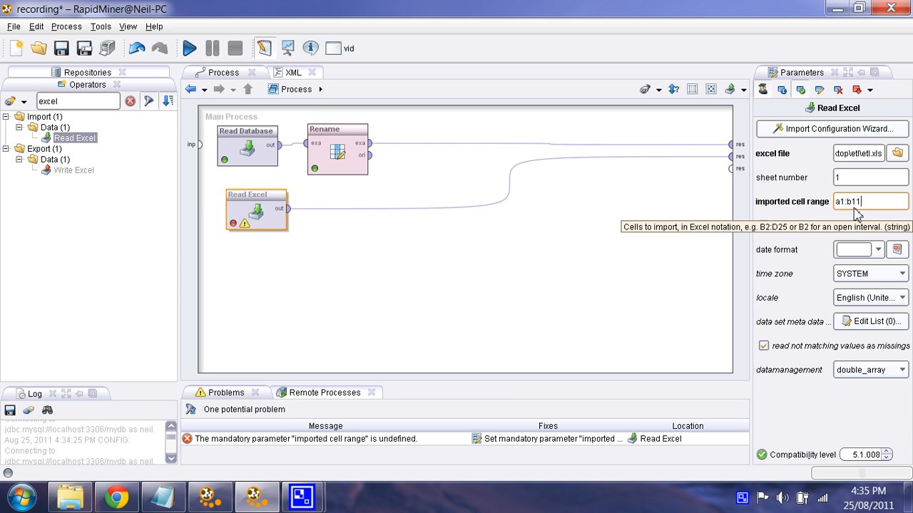
- Run the process and examine the id and purchases columns of the Excel result in the data table
click(189, 48)
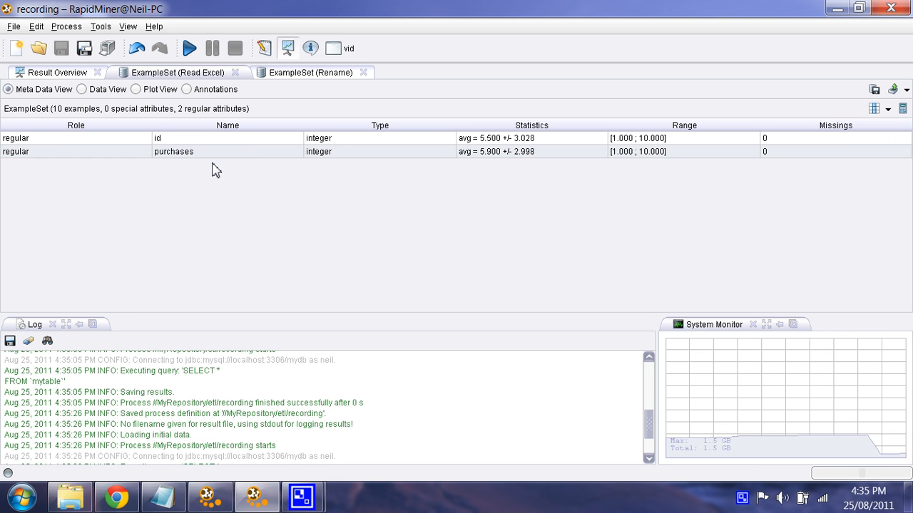
click(116, 91)
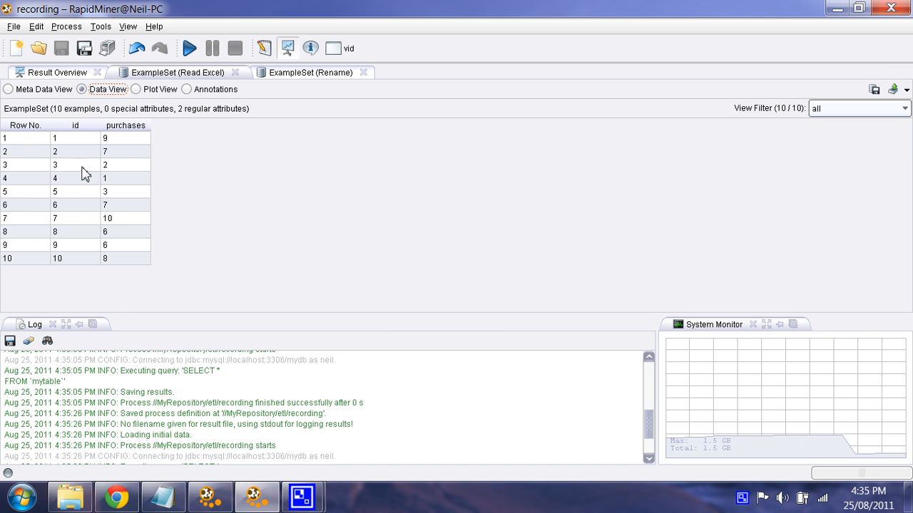
drag(76, 151, 74, 196)
click(73, 230)
drag(62, 138, 72, 204)
click(119, 192)
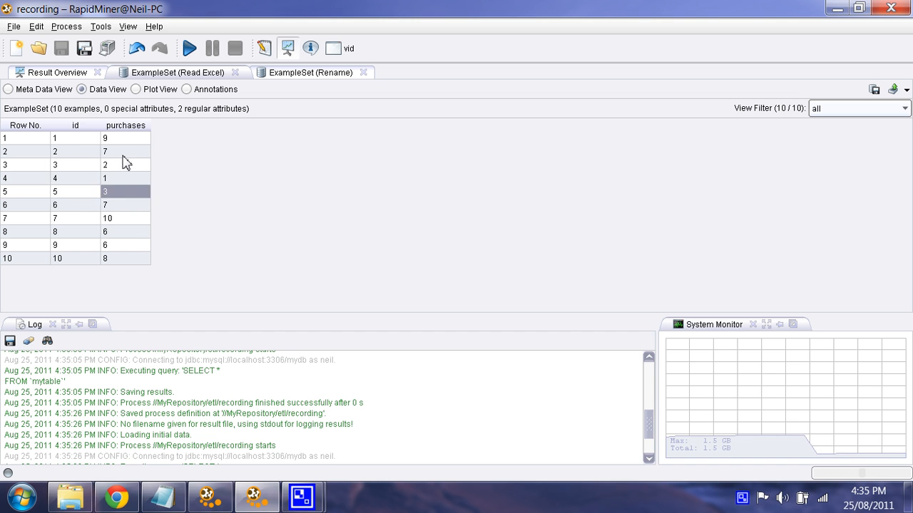
- Examine the values in the purchases column of the Excel result, from the first rows down to row 7
drag(125, 138, 126, 218)
click(129, 219)
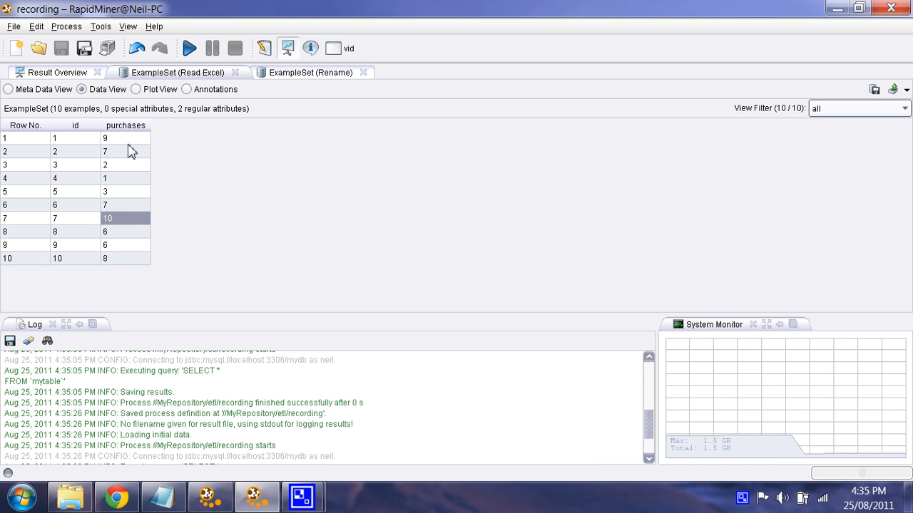
drag(128, 144, 132, 216)
click(132, 219)
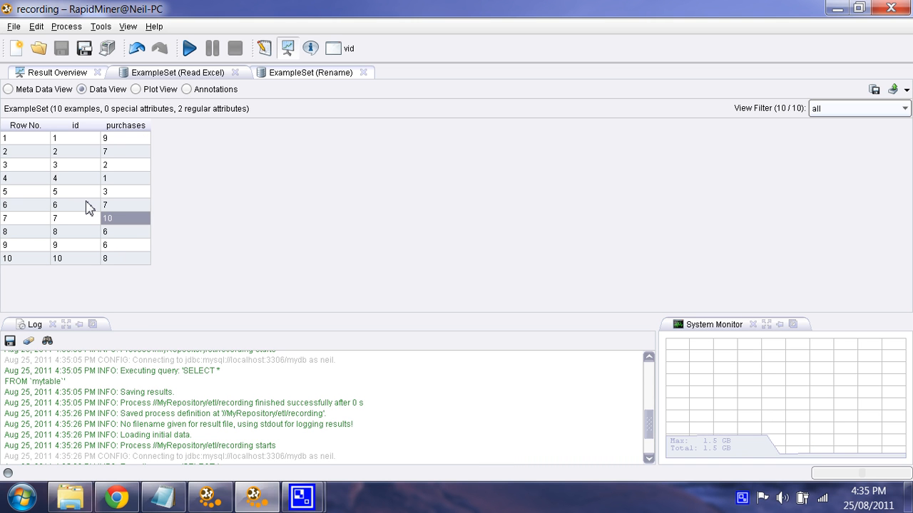
- Find the Set Role operator and insert it after Rename on the connection to the first result output
click(265, 48)
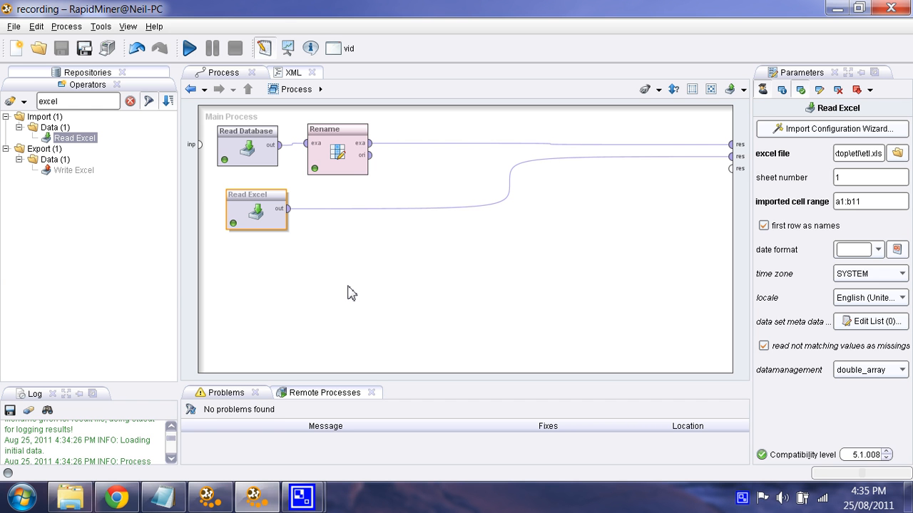
drag(268, 215, 271, 212)
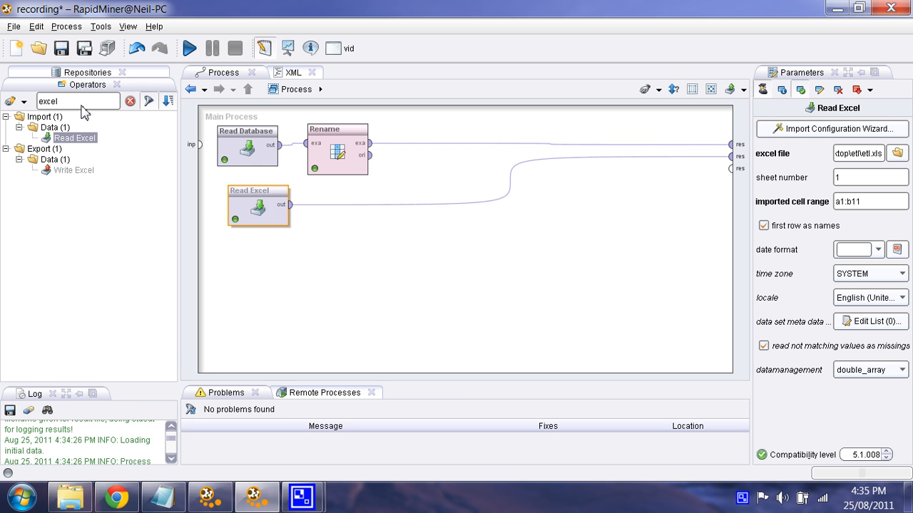
click(130, 100)
click(93, 101)
text(role)
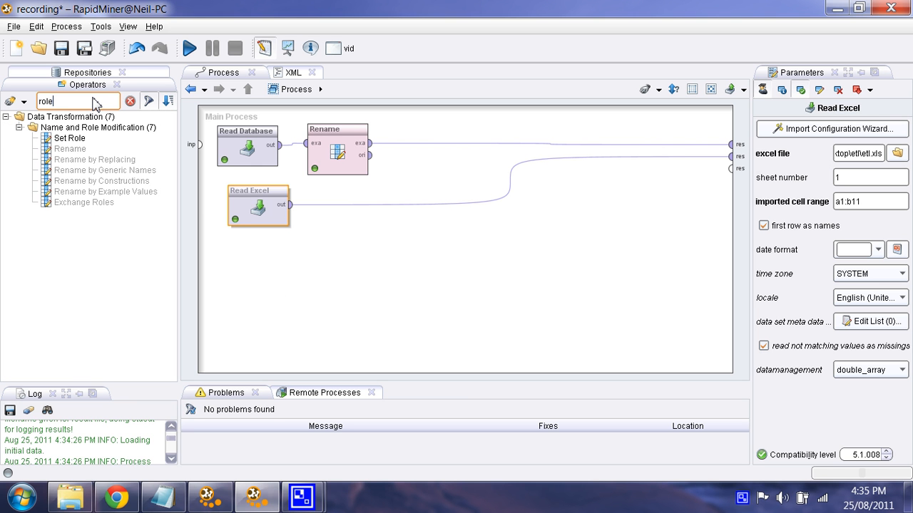
drag(81, 141, 438, 151)
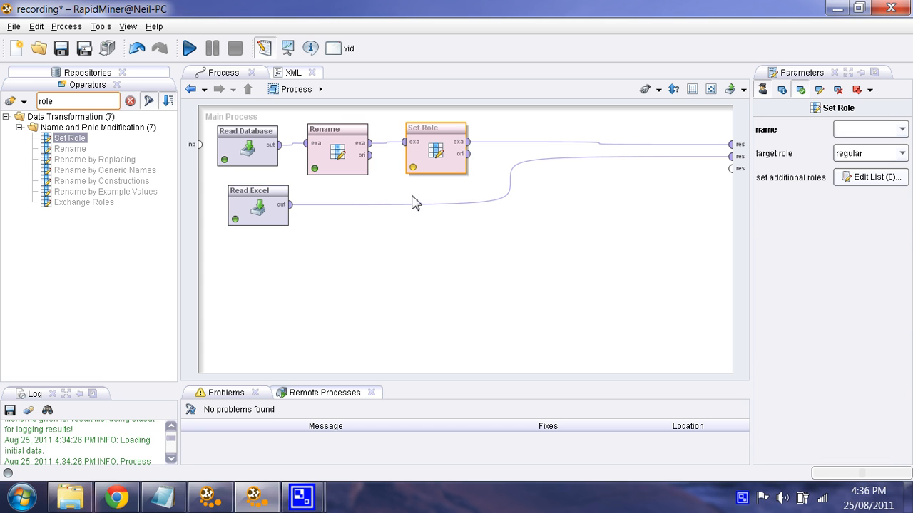
- Configure the Set Role operator after Rename with attribute name id and target role id
click(871, 134)
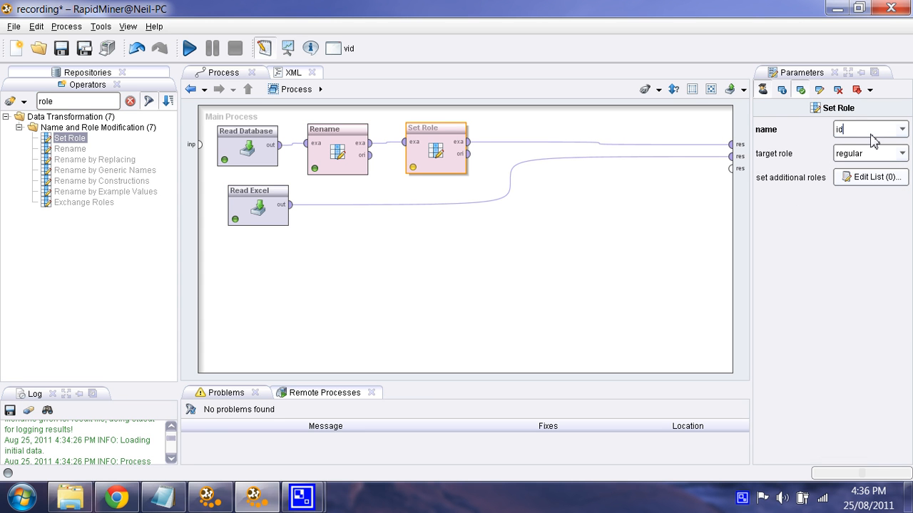
click(902, 154)
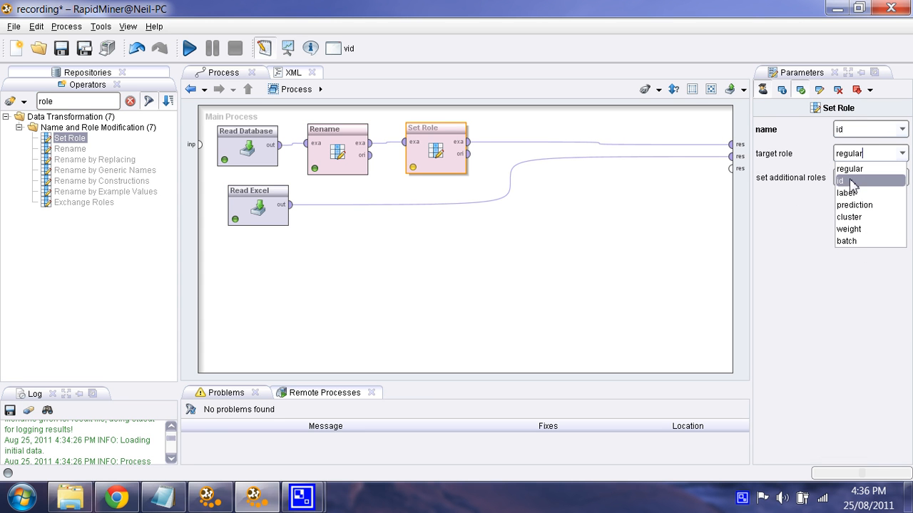
click(848, 182)
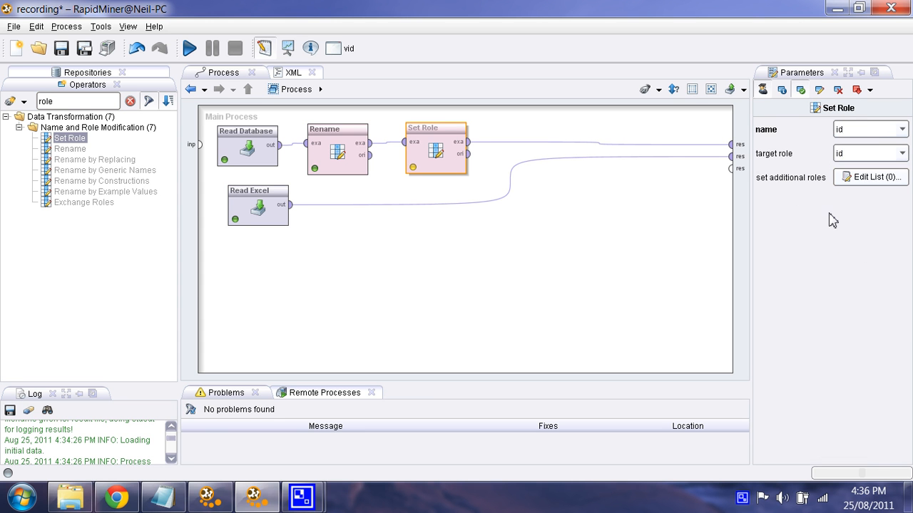
- Insert a second Set Role operator after Read Excel, with attribute name id and target role id
click(258, 211)
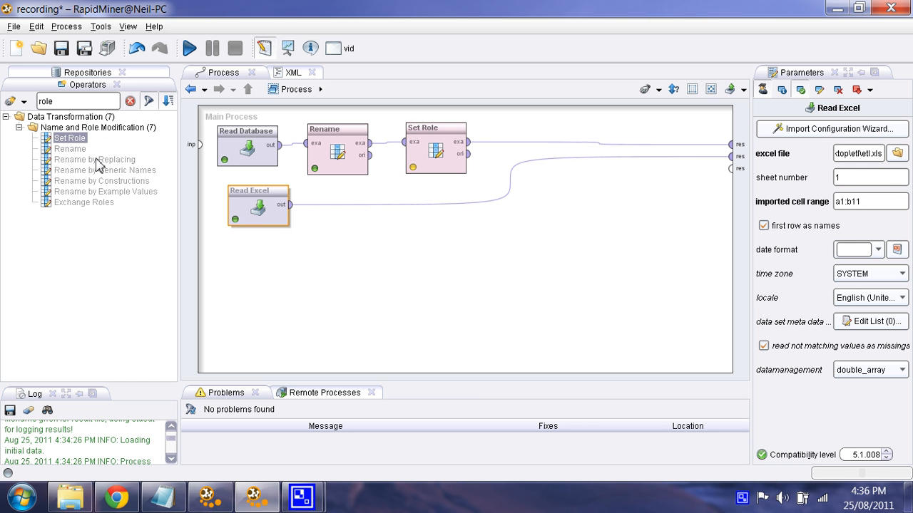
drag(77, 140, 348, 212)
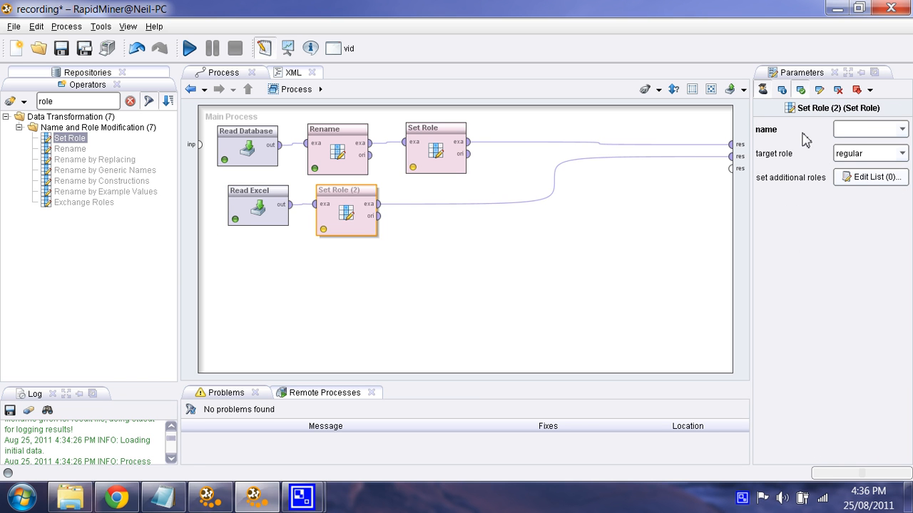
click(902, 154)
click(852, 179)
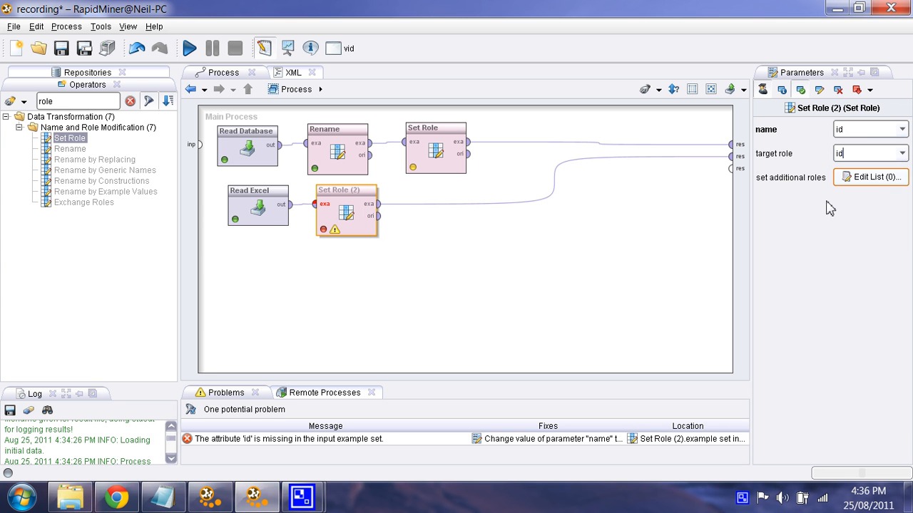
- Run the process and check the id role in both Set Role results, viewing the Excel one as a data table
click(189, 48)
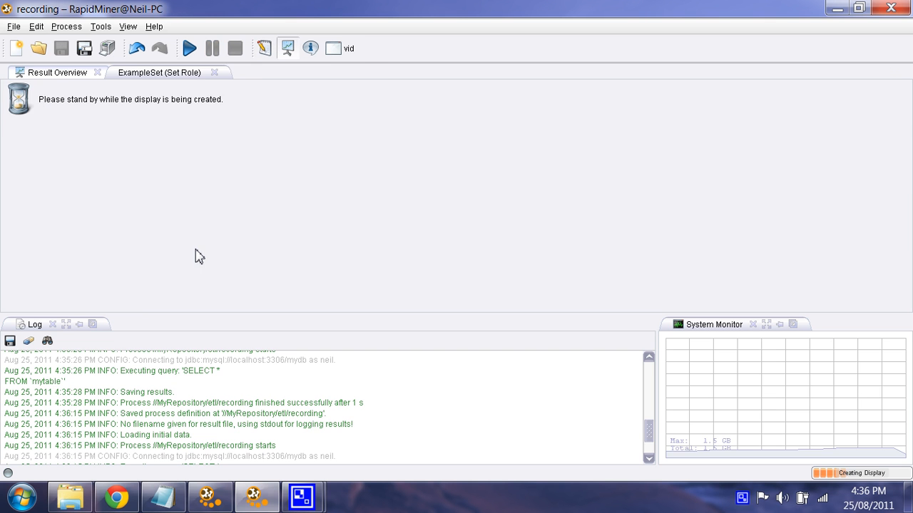
click(93, 90)
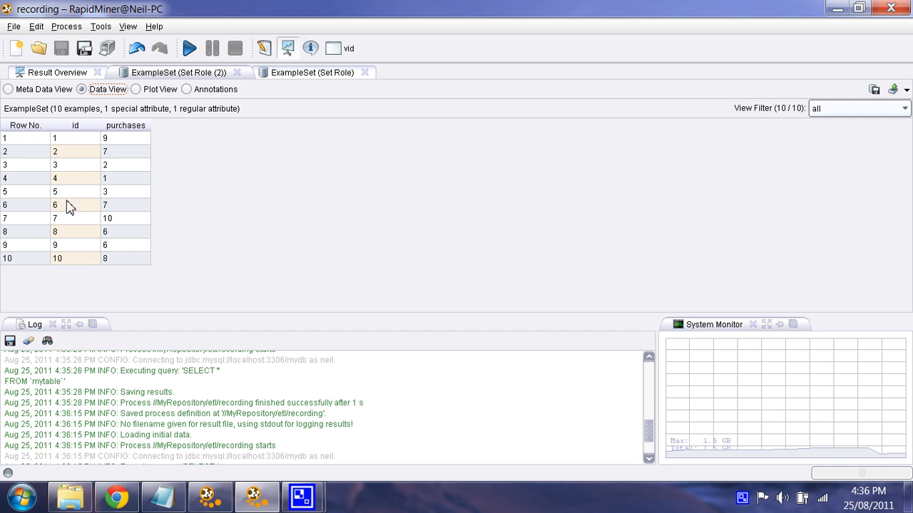
click(293, 75)
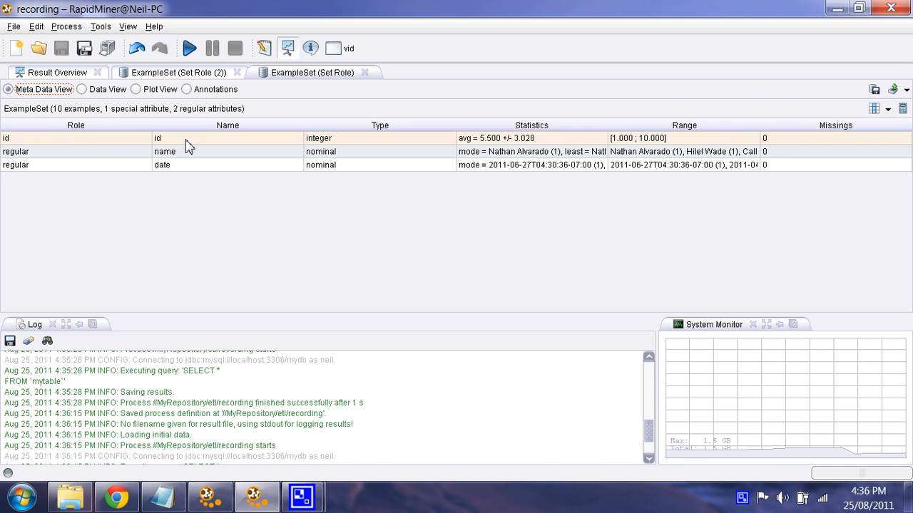
- Find the Join operator and insert it after the first Set Role on the connection to the first result output
click(264, 48)
double_click(98, 107)
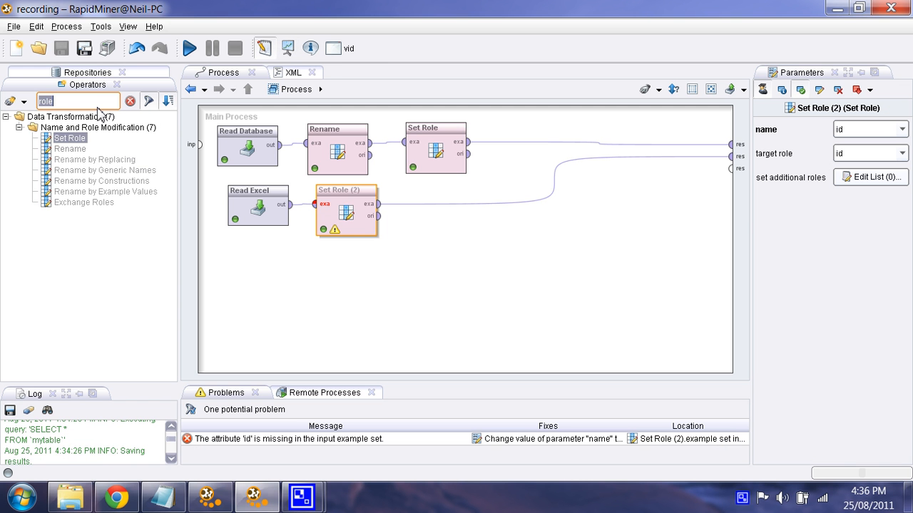
text(join)
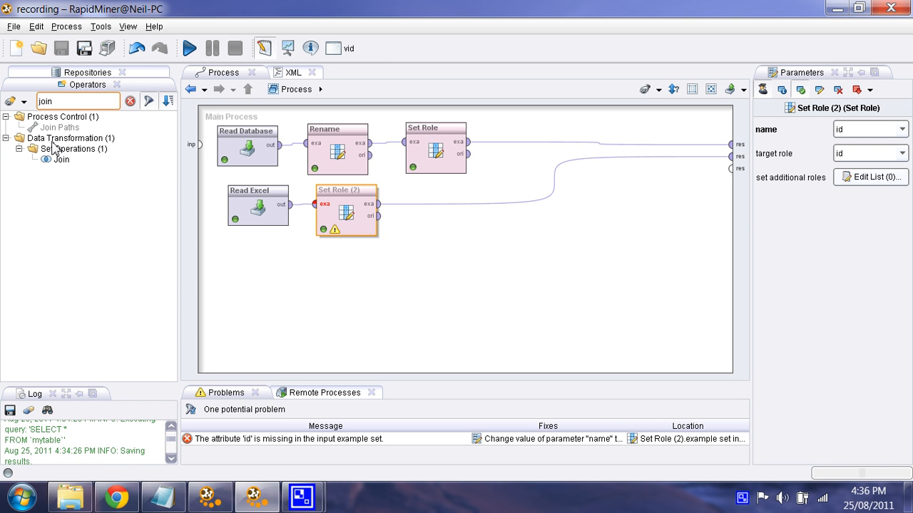
drag(61, 160, 548, 148)
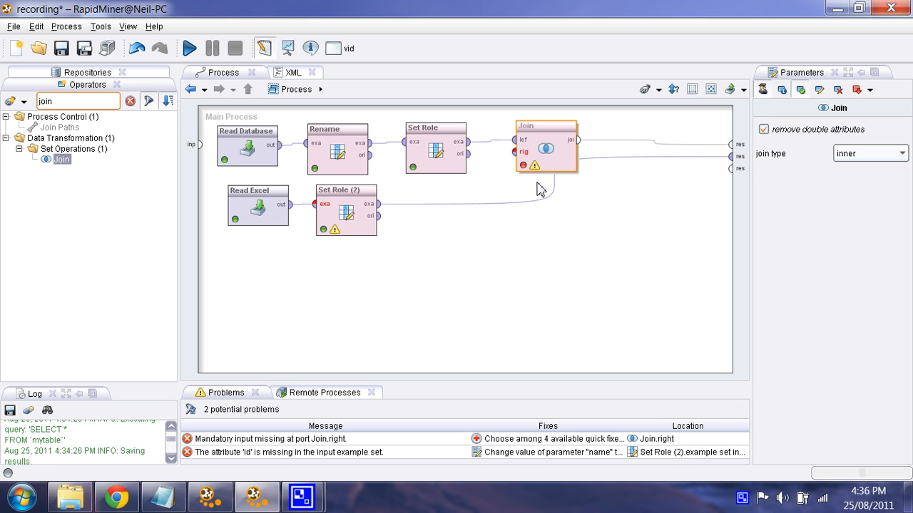
- Connect the example set output of Set Role (2) to Join's right input and place Join lower, beyond both branches
click(379, 205)
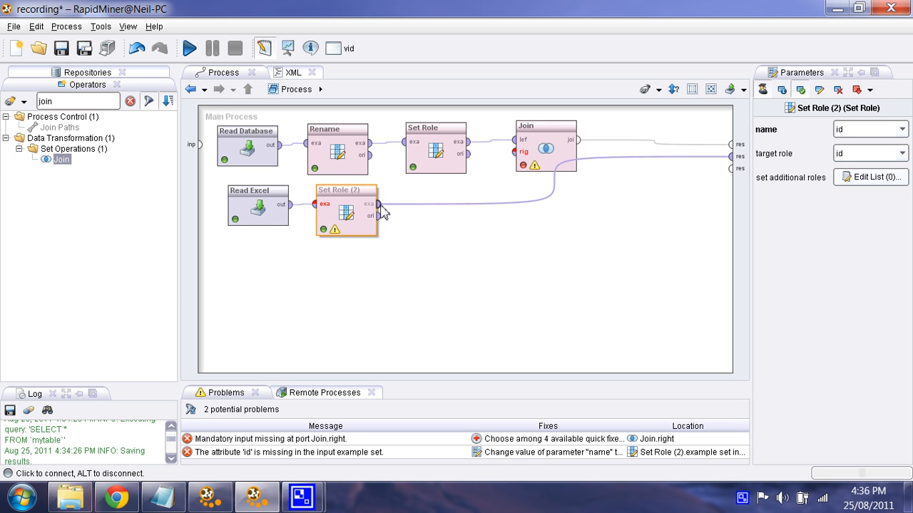
mouse_move(379, 205)
mouse_down()
mouse_move(515, 152)
mouse_move(539, 153)
mouse_move(550, 230)
mouse_up()
click(533, 283)
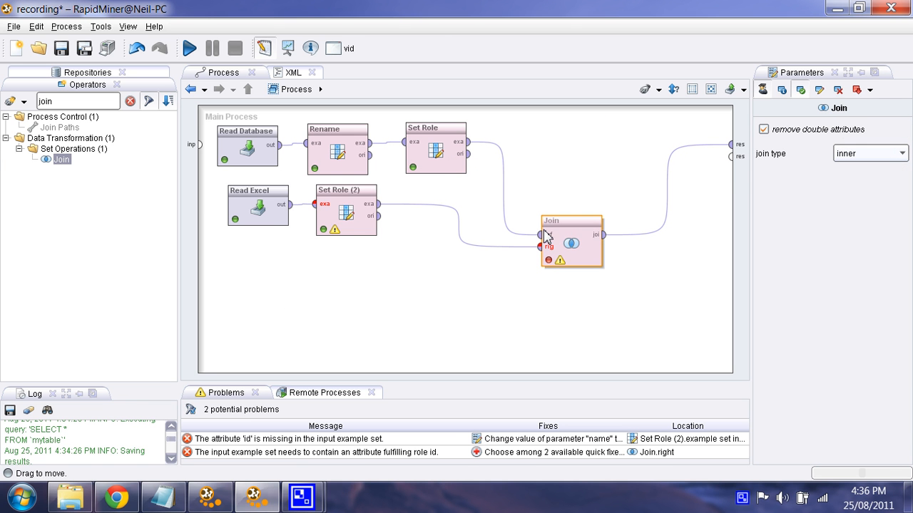
- Run the process and examine the id, purchases, name and date columns of the joined data table
click(190, 49)
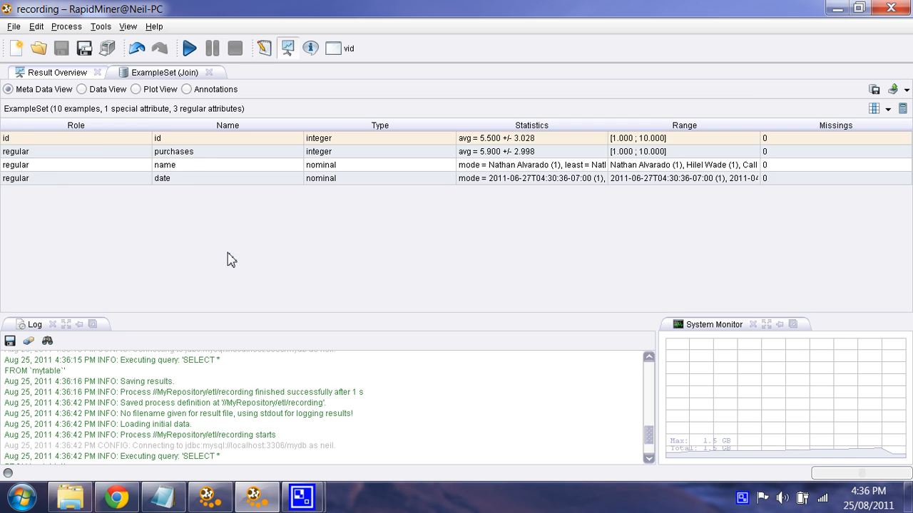
click(107, 91)
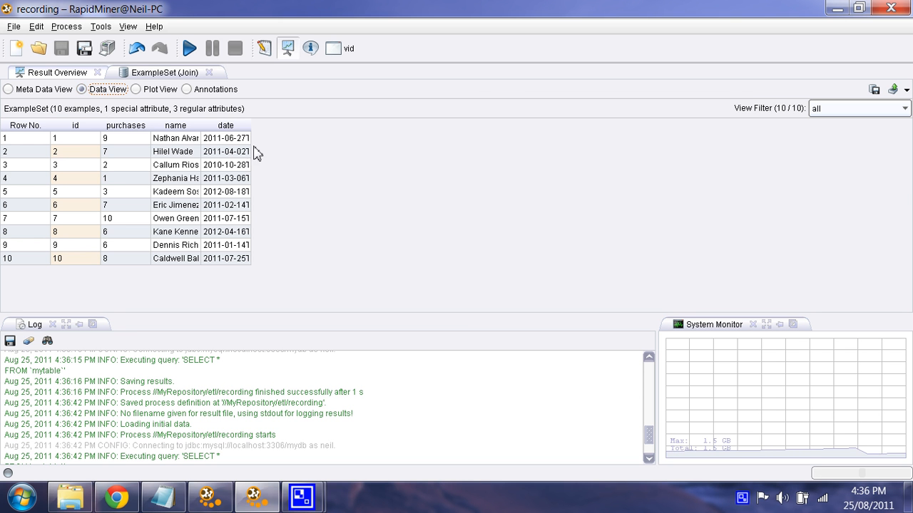
drag(75, 154, 74, 207)
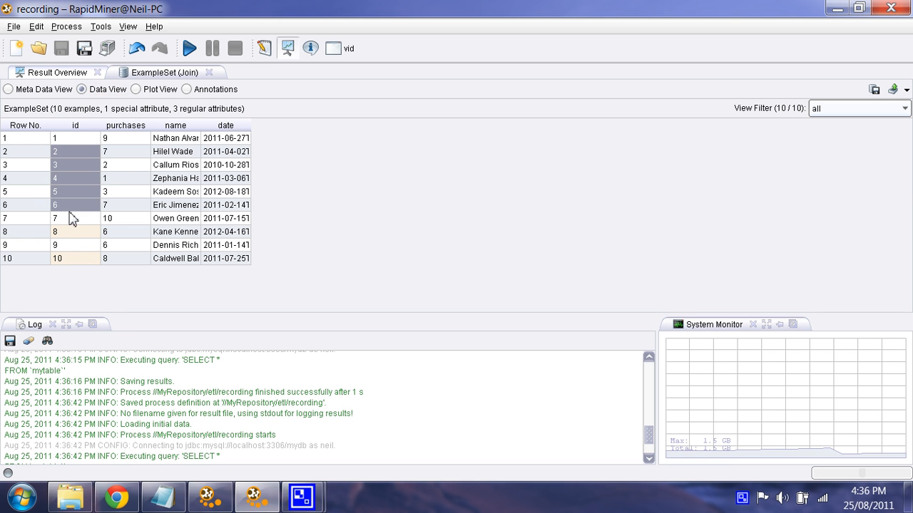
drag(118, 153, 116, 210)
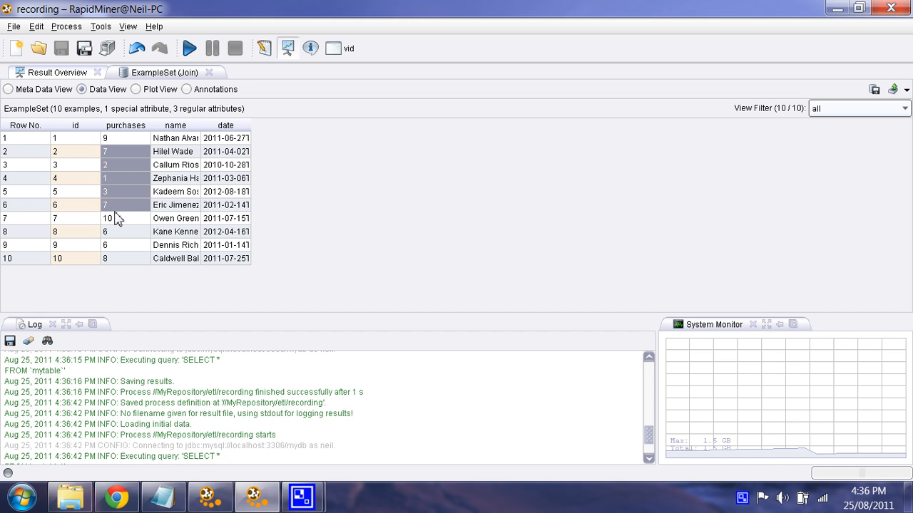
drag(177, 151, 200, 204)
drag(227, 151, 222, 208)
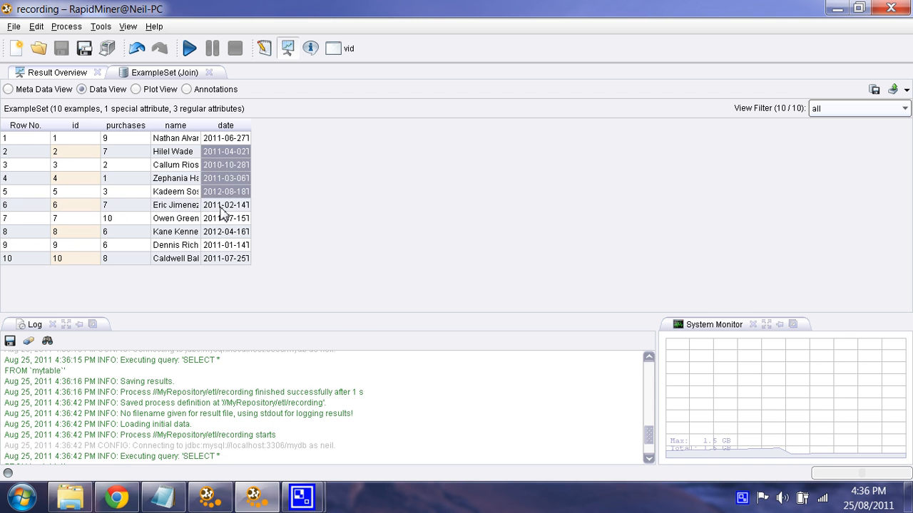
click(223, 218)
drag(175, 165, 175, 191)
click(177, 206)
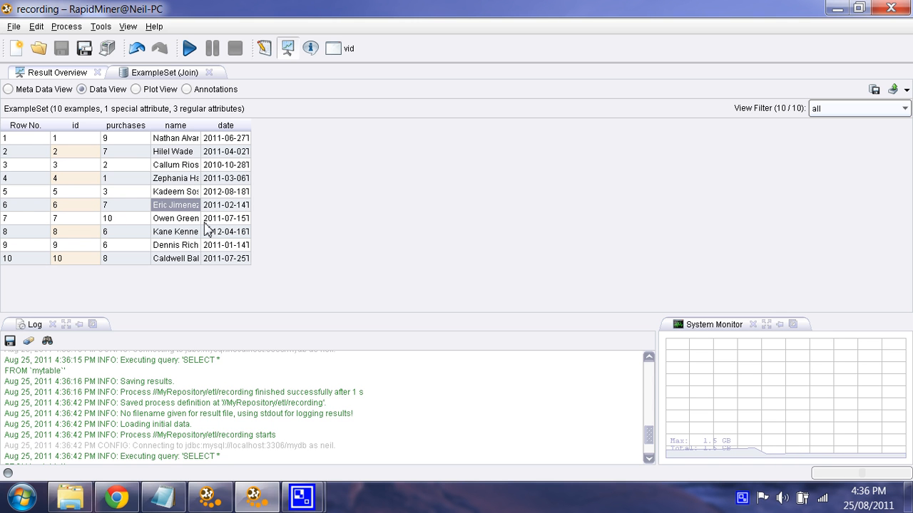
- Add a Read CSV operator below Read Excel, connected to the second result output, and try running the process
click(263, 47)
double_click(89, 100)
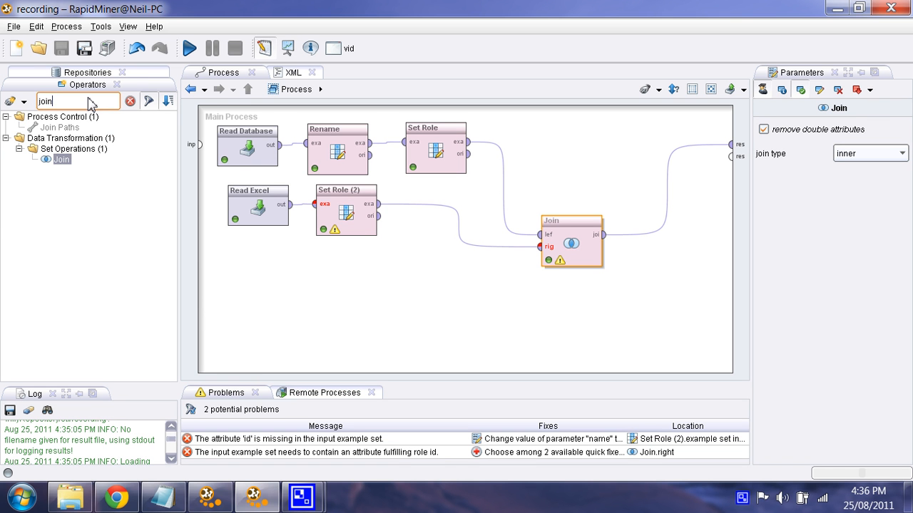
text(csv)
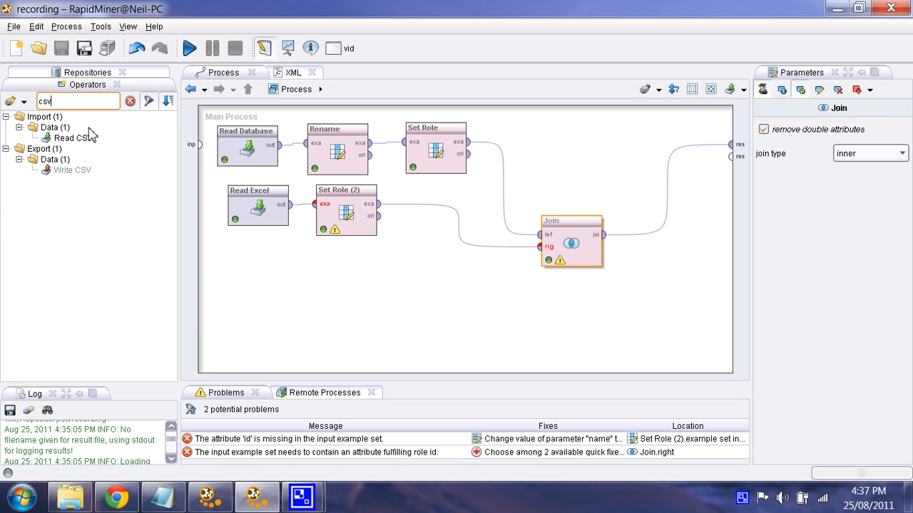
drag(74, 137, 252, 294)
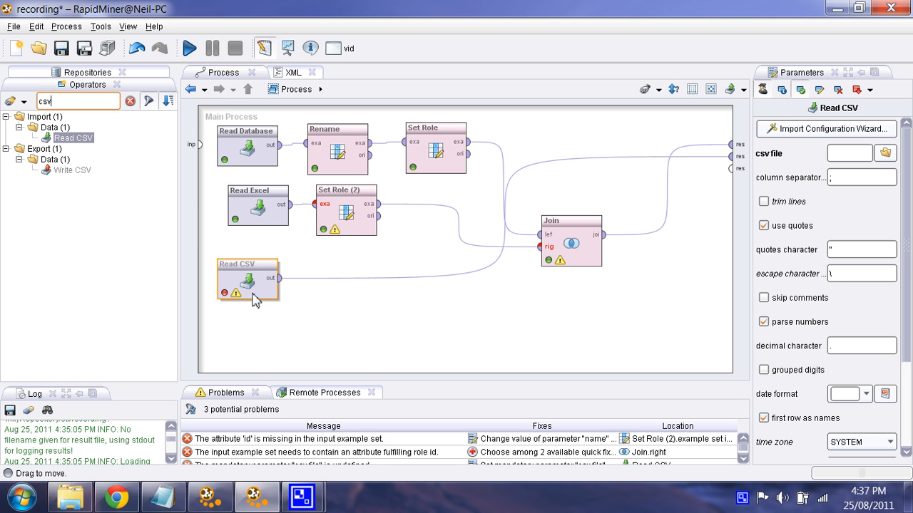
click(189, 47)
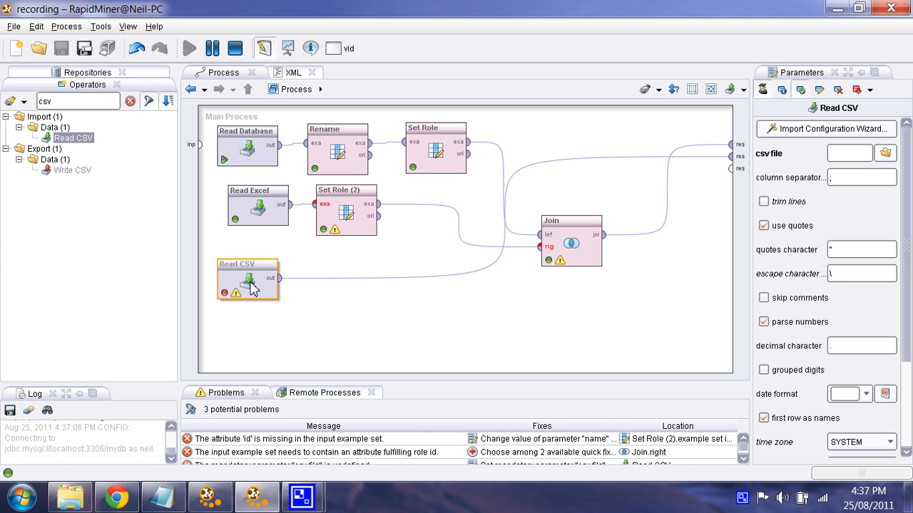
click(603, 278)
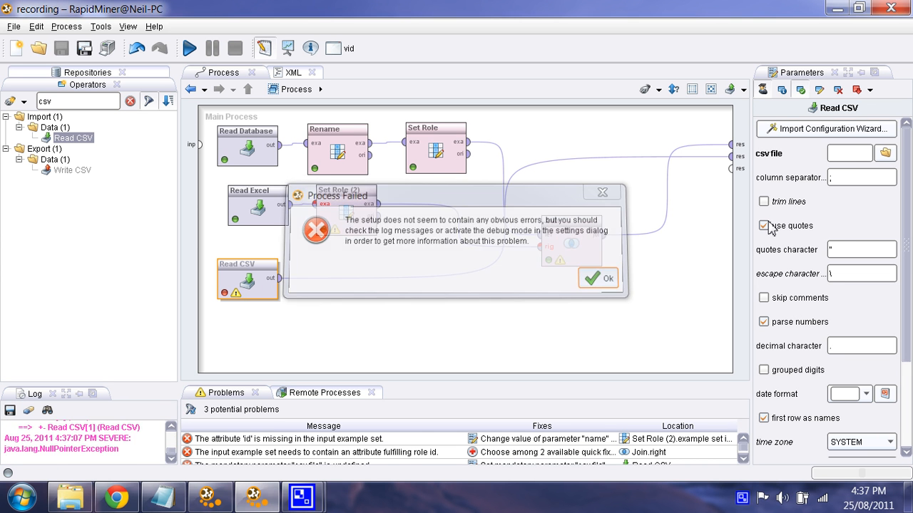
- Choose etl.csv from the etl folder on the desktop as the Read CSV operator's source file
click(885, 152)
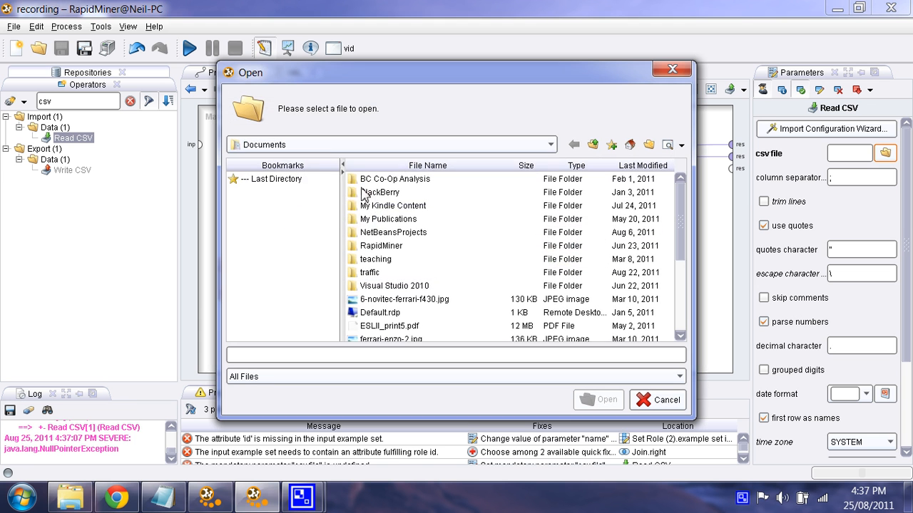
click(328, 146)
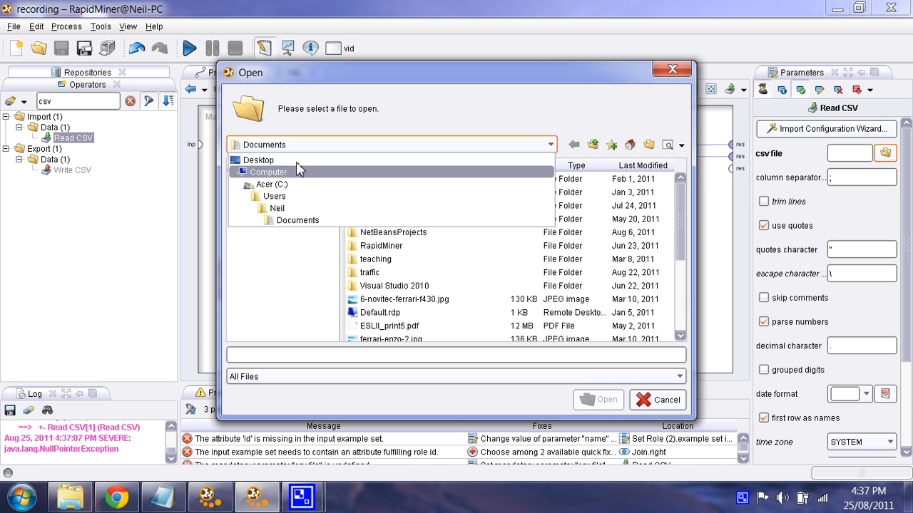
click(317, 159)
double_click(364, 205)
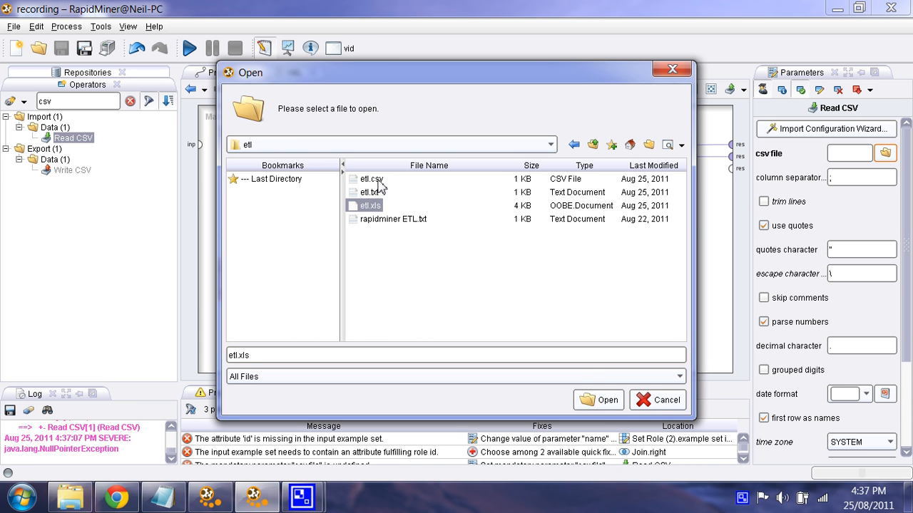
click(371, 179)
click(604, 400)
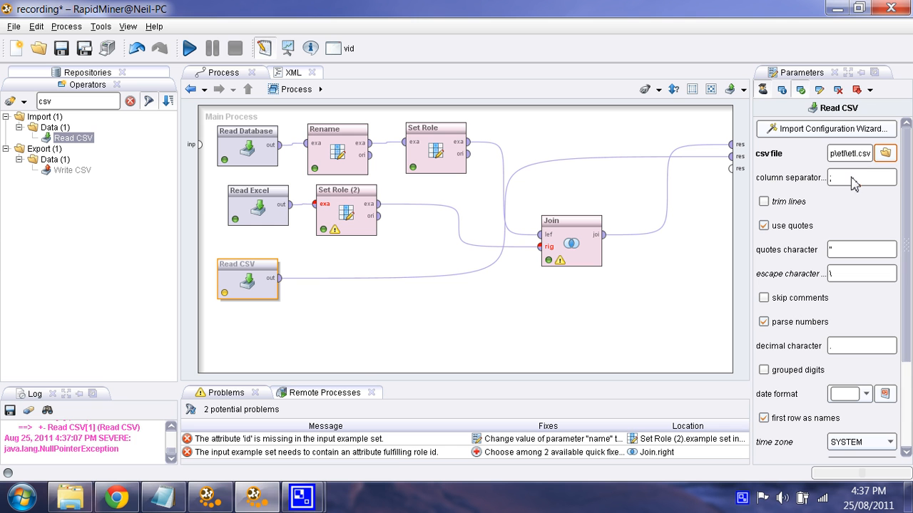
- Set Read CSV's column separator to | and run the process
double_click(854, 184)
mouse_move(905, 205)
mouse_down()
mouse_move(910, 296)
mouse_move(905, 196)
mouse_up()
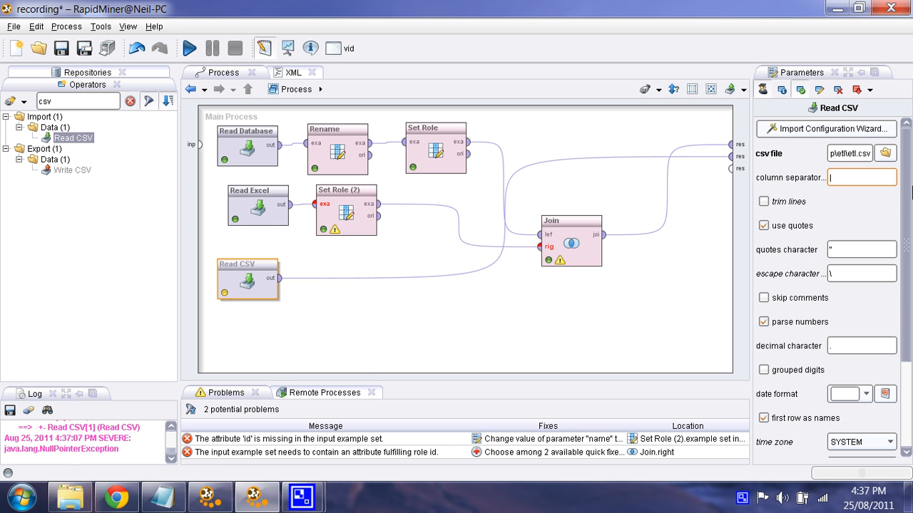
click(186, 48)
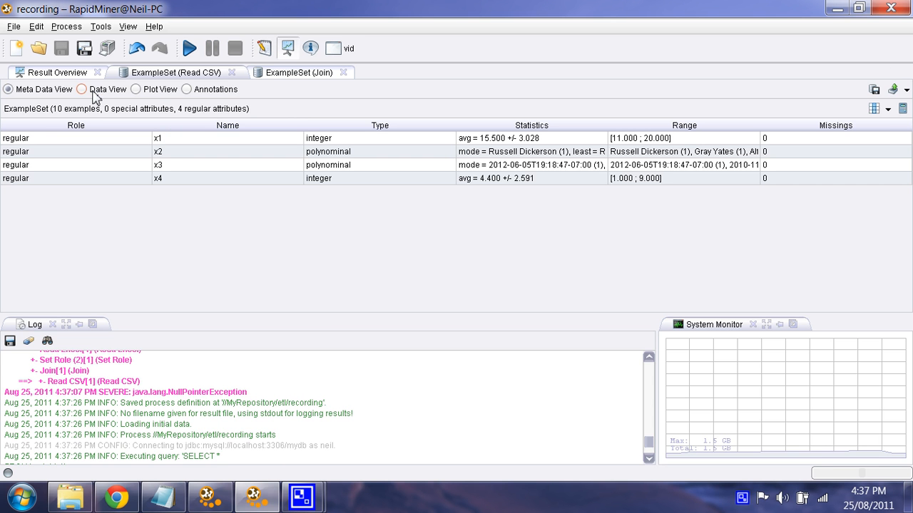
- Examine the x1, x2, x3 and x4 columns in the Read CSV result's data table
click(93, 90)
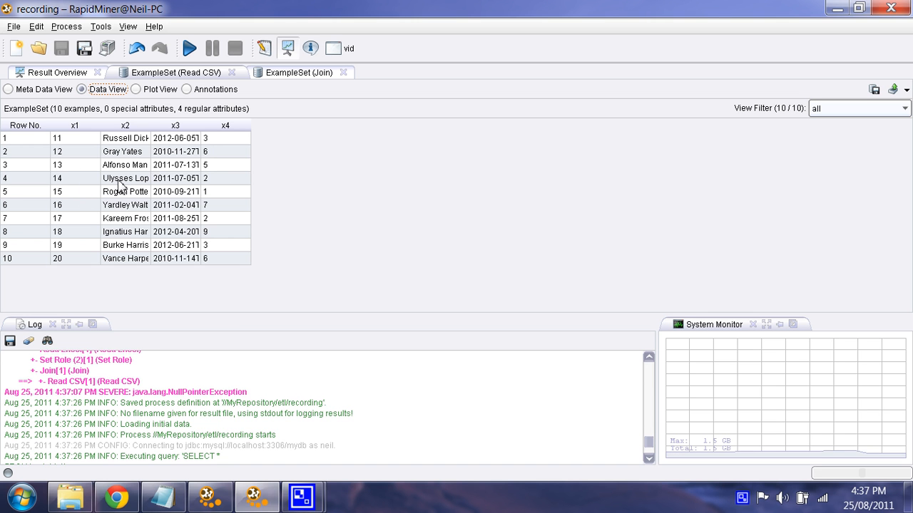
drag(71, 151, 72, 193)
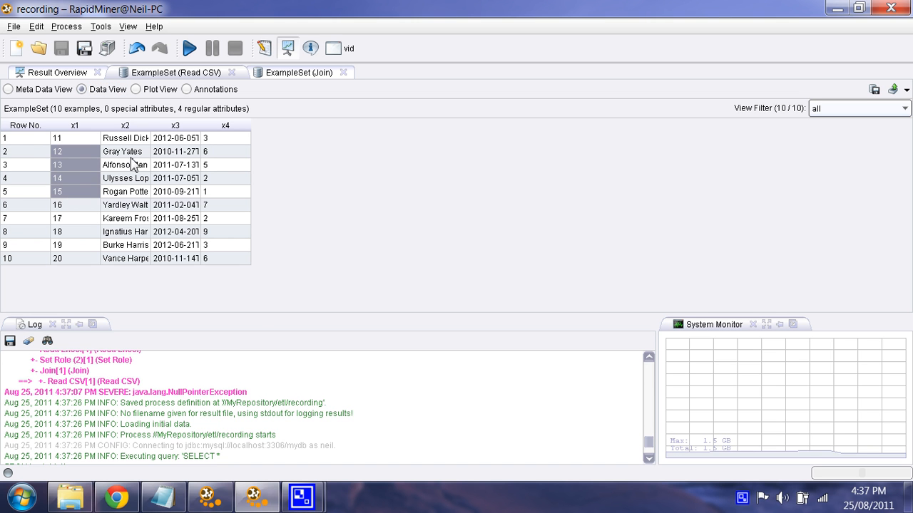
drag(130, 153, 129, 187)
drag(178, 152, 180, 191)
drag(221, 152, 222, 199)
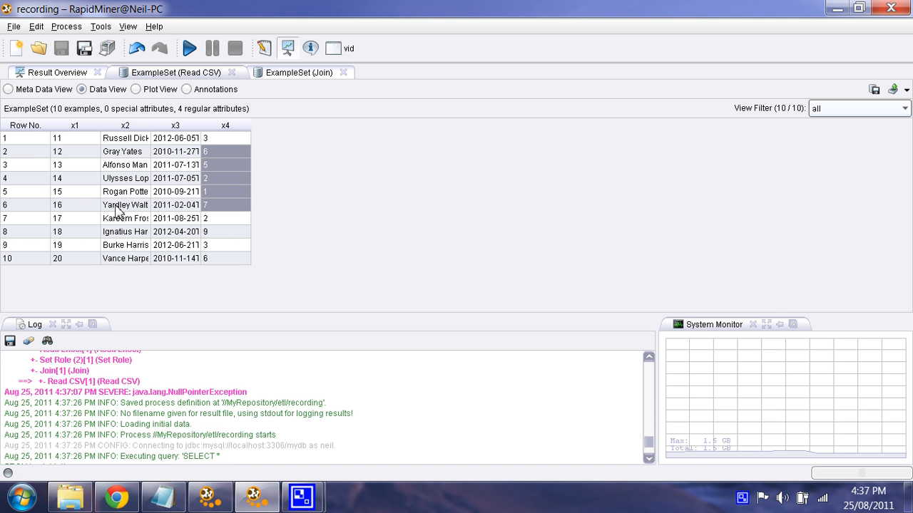
click(90, 194)
drag(66, 135, 78, 207)
click(86, 190)
drag(78, 146, 78, 207)
click(140, 206)
drag(77, 141, 90, 239)
click(118, 207)
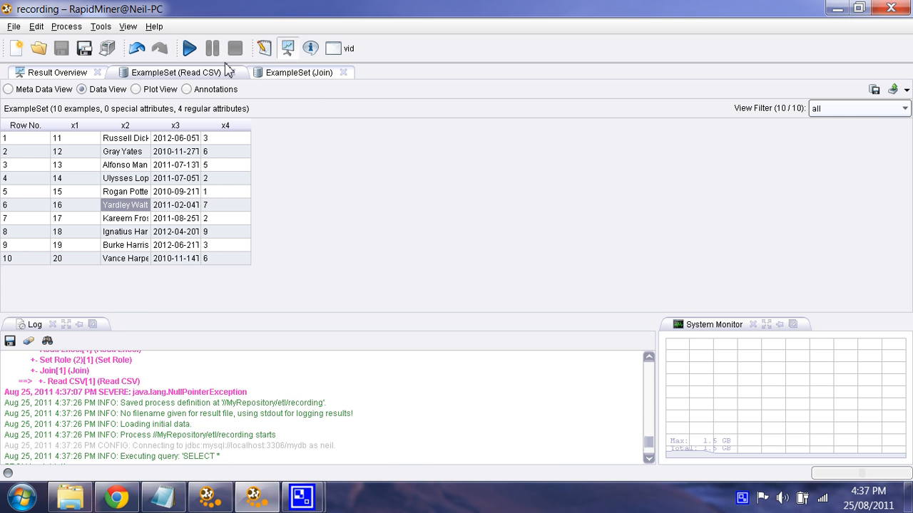
click(266, 48)
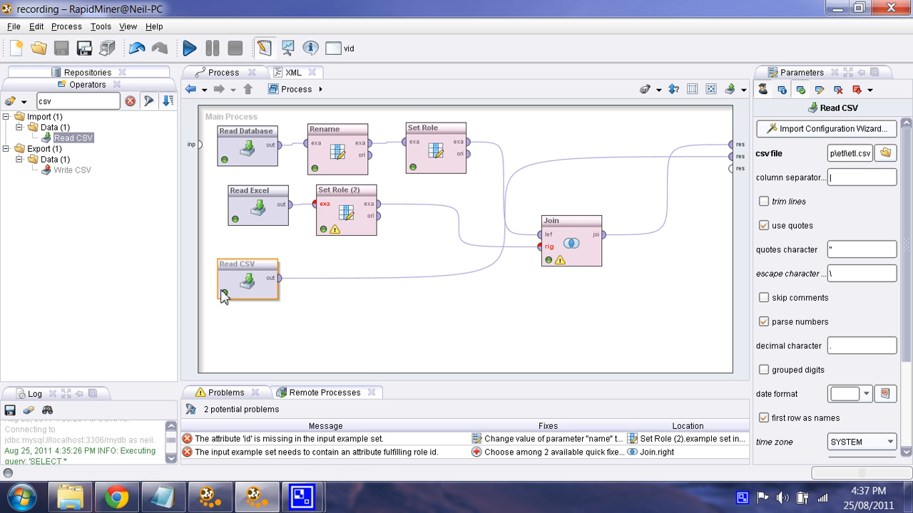
double_click(100, 104)
text(rename)
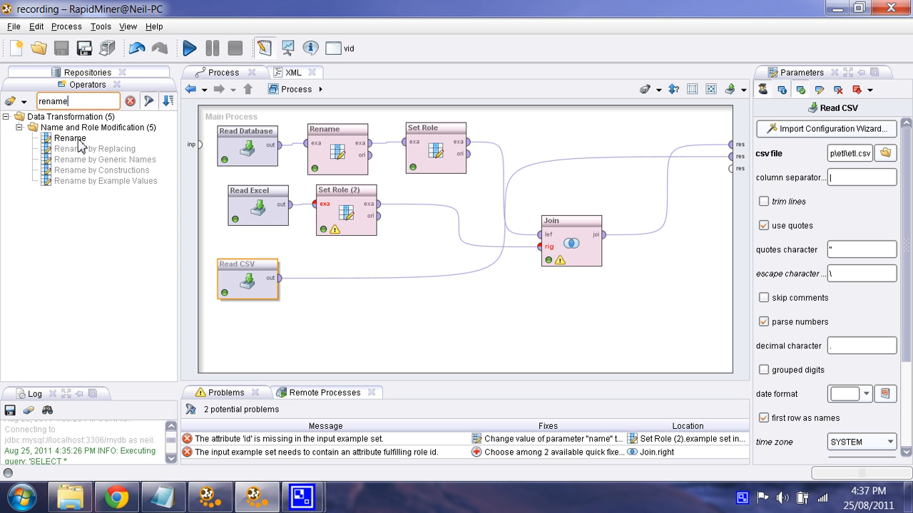
drag(81, 146, 342, 284)
click(865, 131)
text(x1)
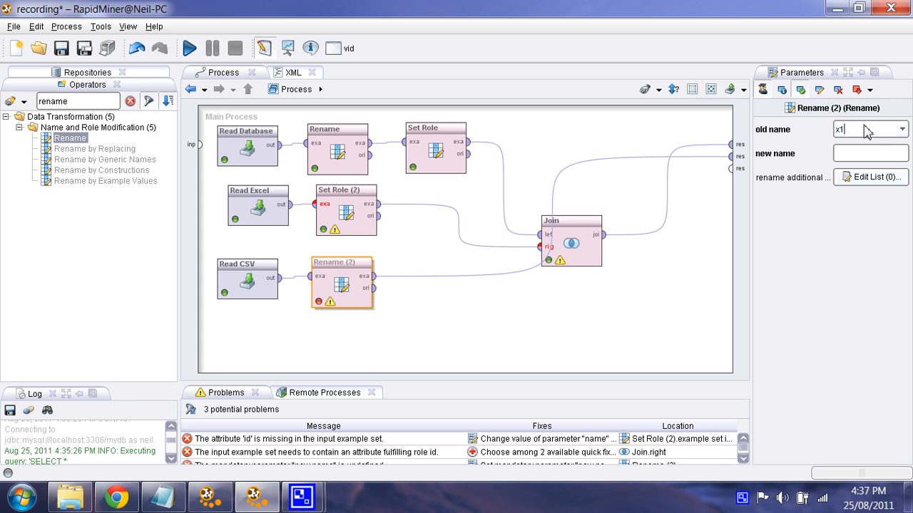
click(866, 154)
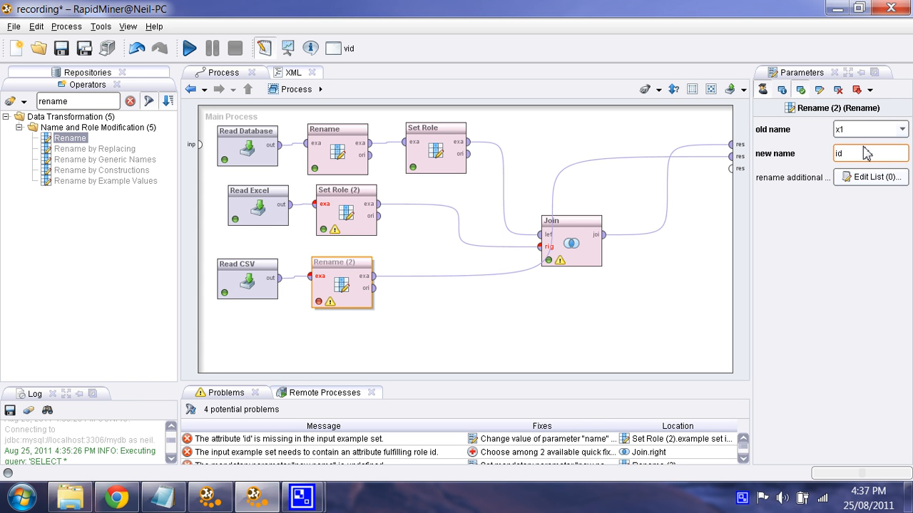
click(342, 285)
key(Delete)
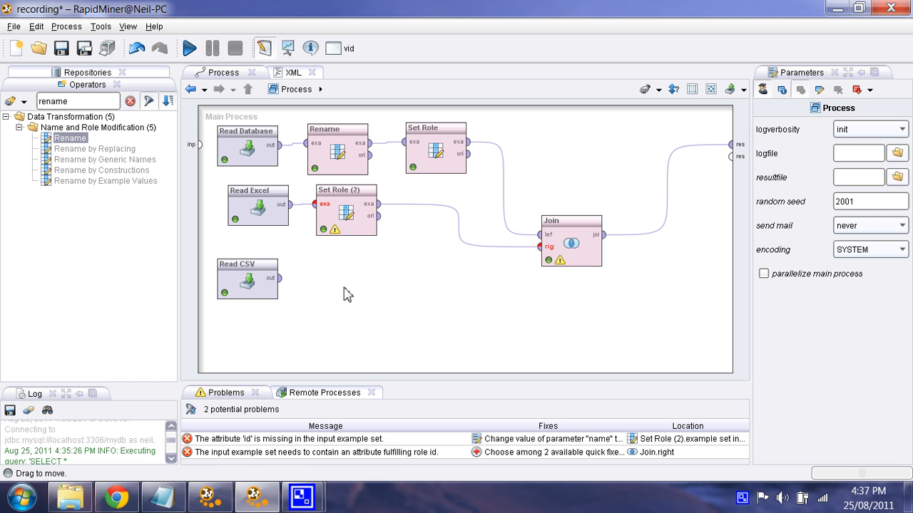
drag(279, 278, 731, 155)
- Rerun the process and check which data each of the Read CSV result's columns x1 to x4 holds
click(190, 48)
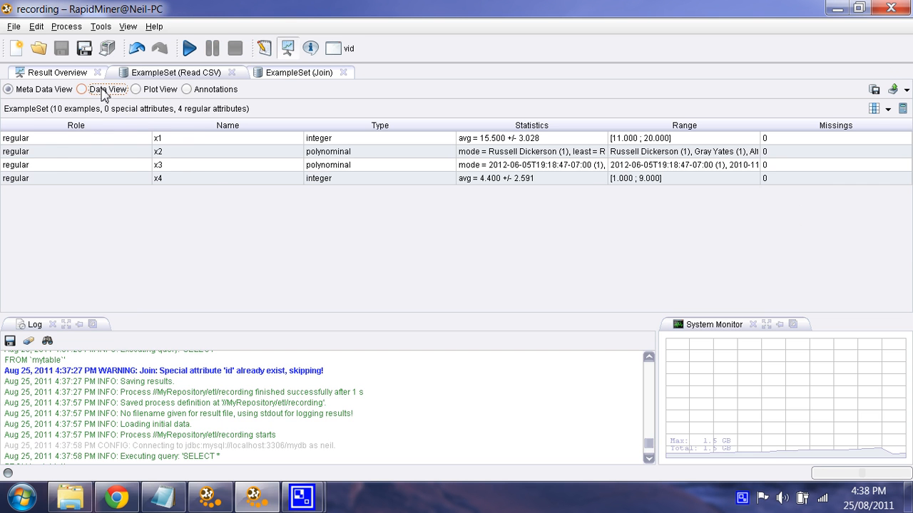
click(100, 90)
drag(72, 140, 77, 188)
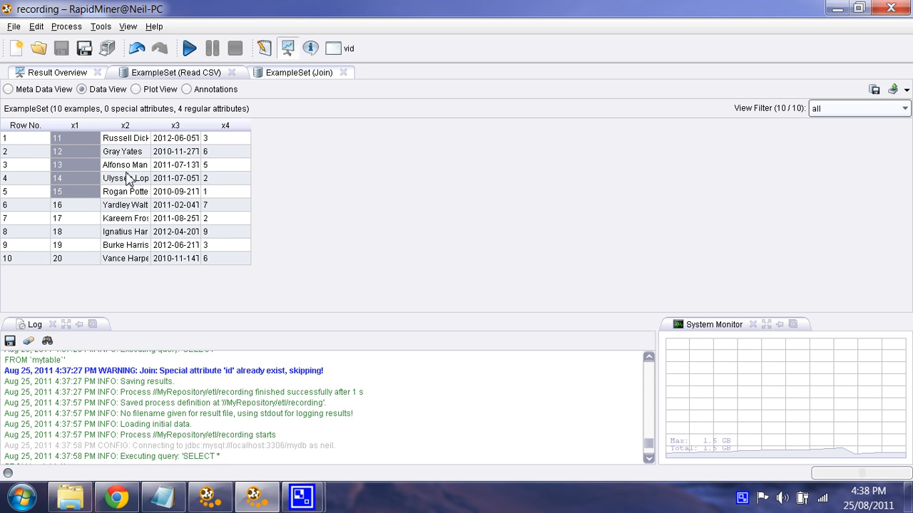
drag(129, 154, 129, 190)
drag(160, 164, 218, 191)
- Return to the process design and add a Rename operator after Read CSV that renames attribute x1 to id
click(264, 47)
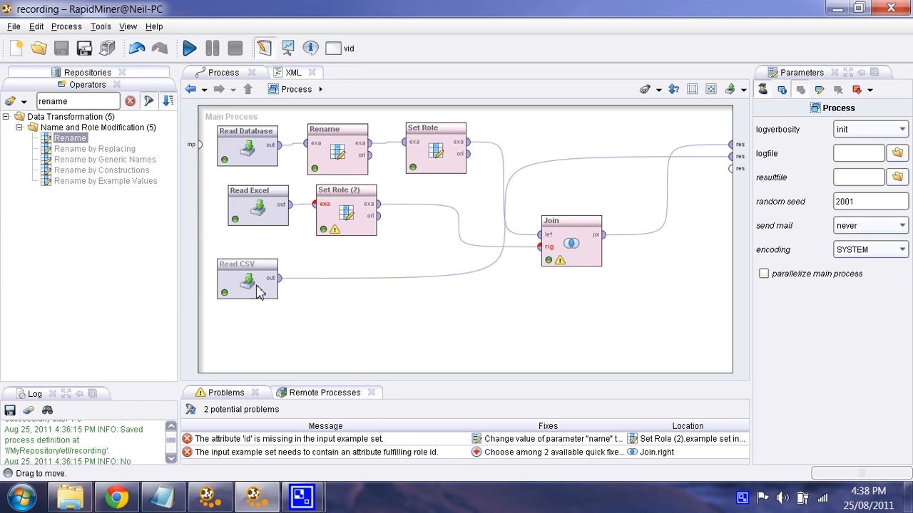
drag(81, 145, 364, 288)
click(849, 130)
text(x)
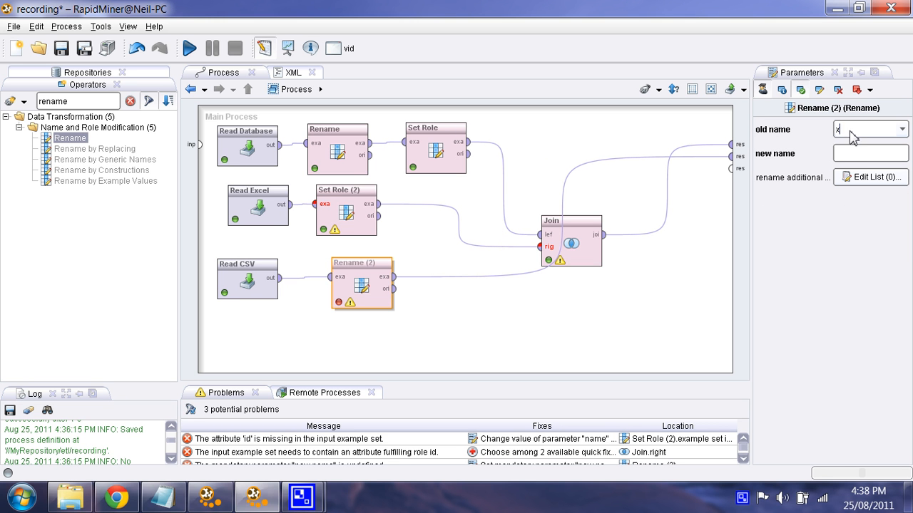
text(1)
click(854, 152)
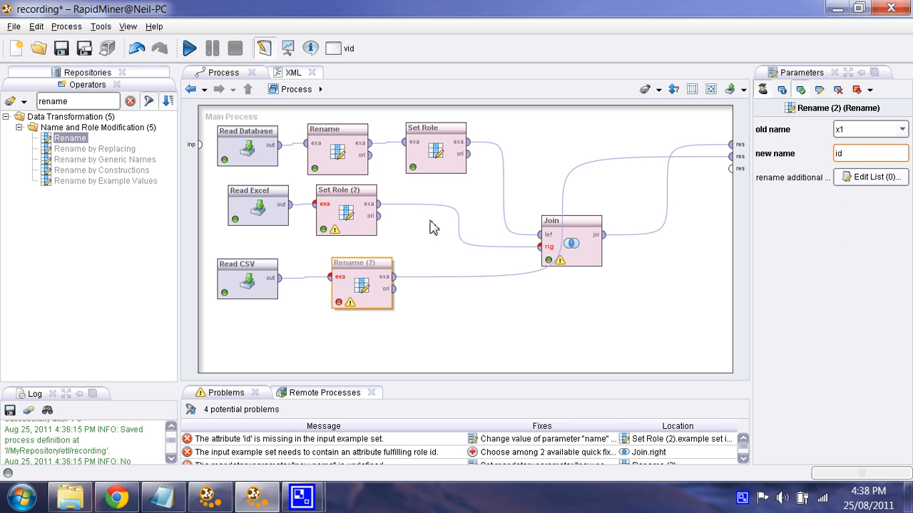
- Add three additional rename entries to Rename (2) with the old names x2, x3 and x4
click(884, 184)
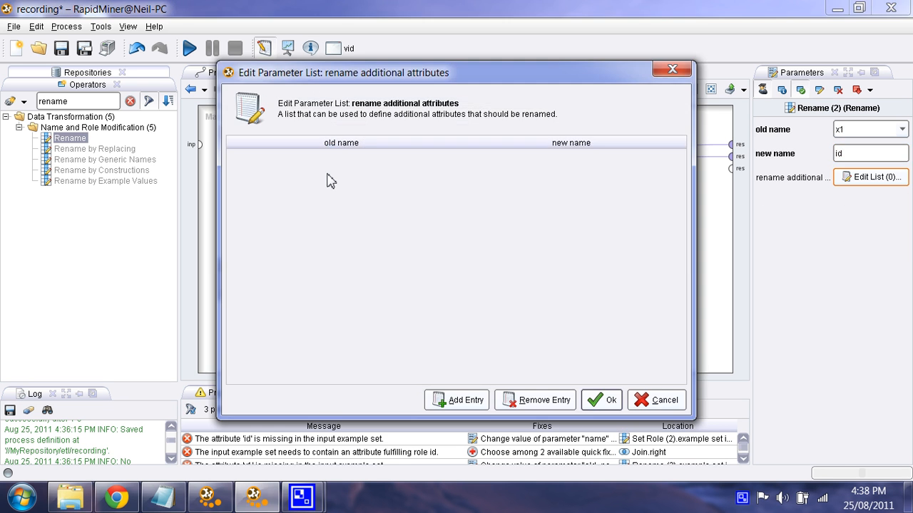
double_click(472, 406)
click(472, 405)
click(399, 162)
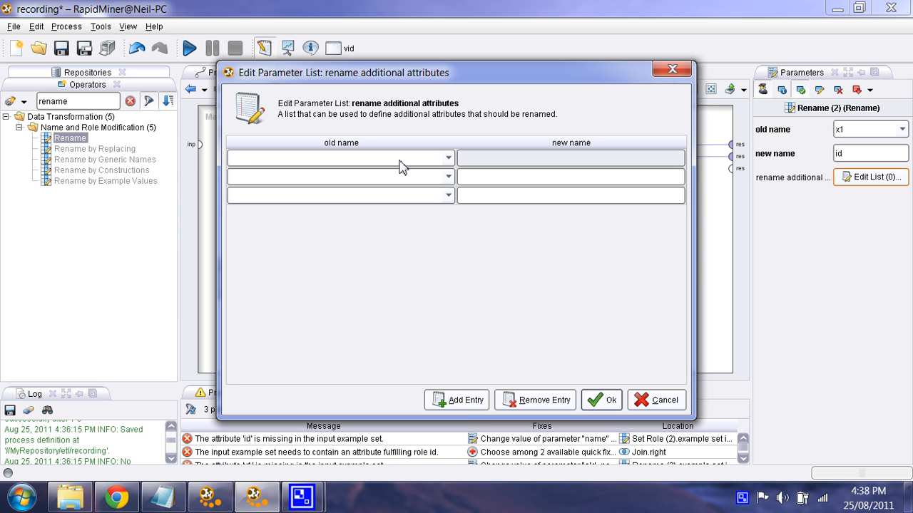
text(x2)
click(363, 178)
text(x)
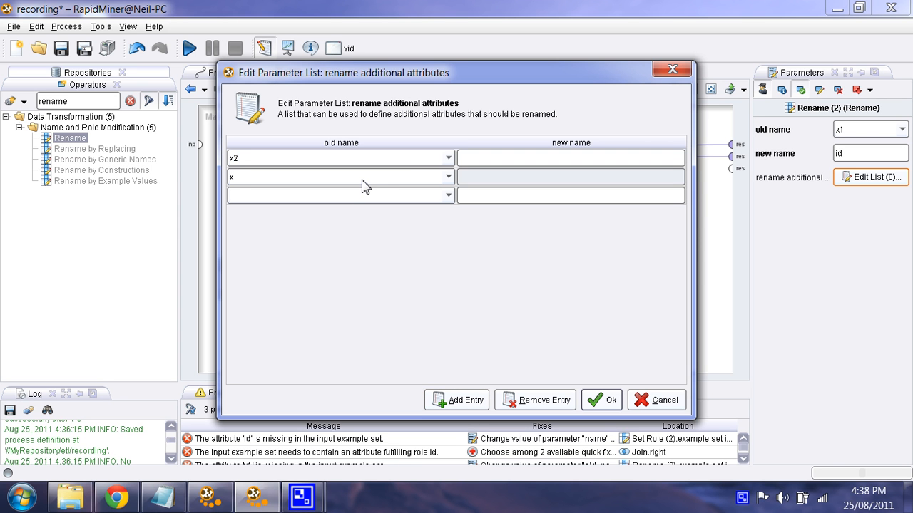
text(3)
click(352, 199)
text(x4)
- Enter the new names name, date and purchases for x2, x3 and x4 and accept the rename list
click(510, 161)
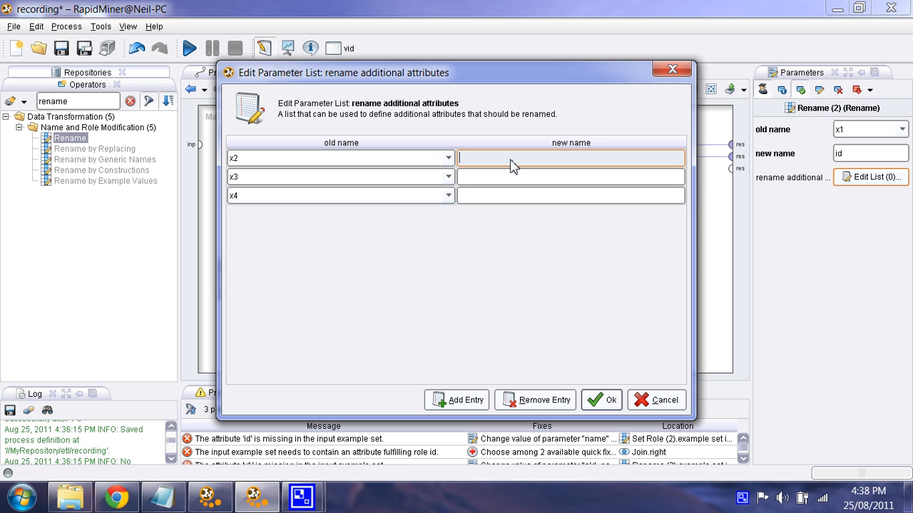
click(524, 178)
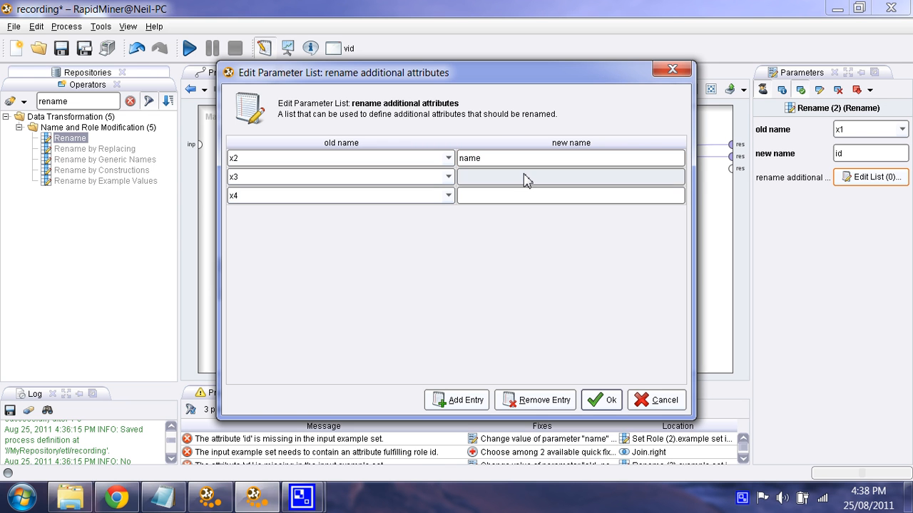
text(date)
click(517, 196)
click(517, 196)
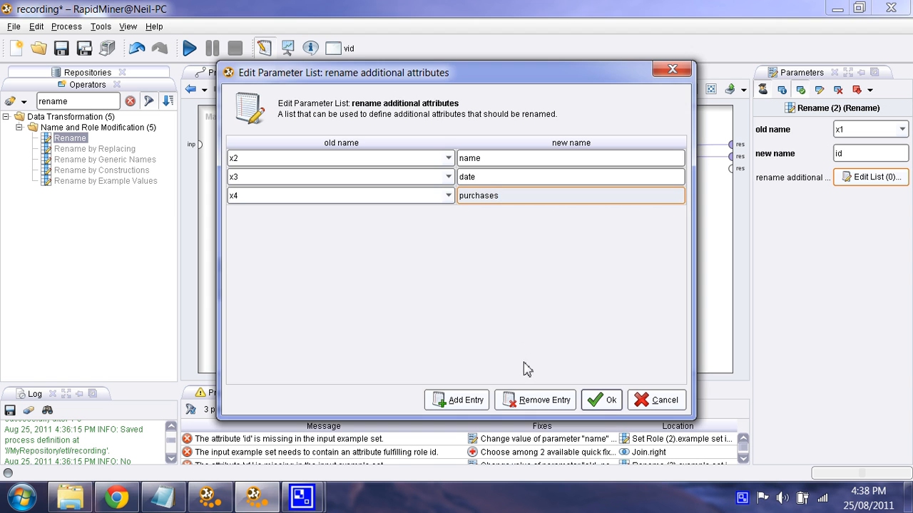
click(604, 400)
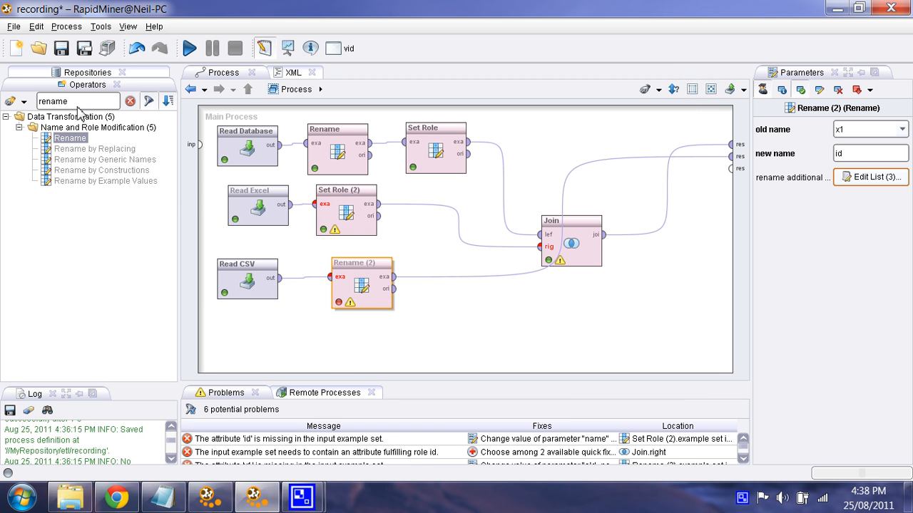
- Save the process and rearrange the operators, placing Rename (2) lower than Read CSV and Join level with Set Role
double_click(77, 104)
drag(349, 299, 345, 319)
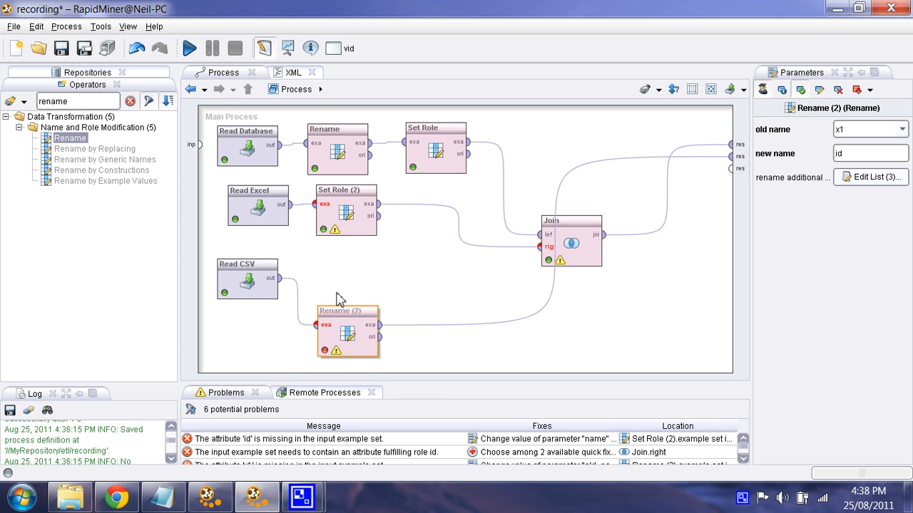
click(84, 50)
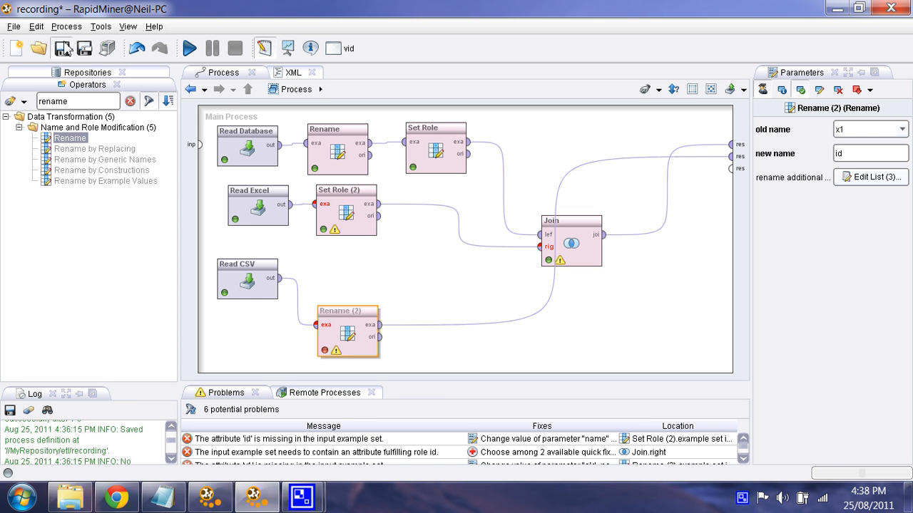
drag(570, 238, 570, 148)
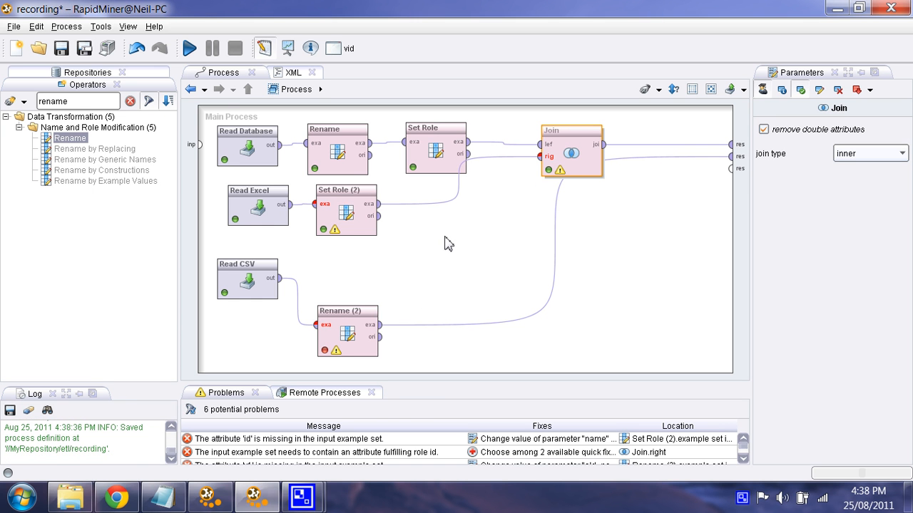
- Insert an Append operator on Rename (2)'s output connection below Join, and connect Join's output to Append's second input
click(87, 103)
text(app)
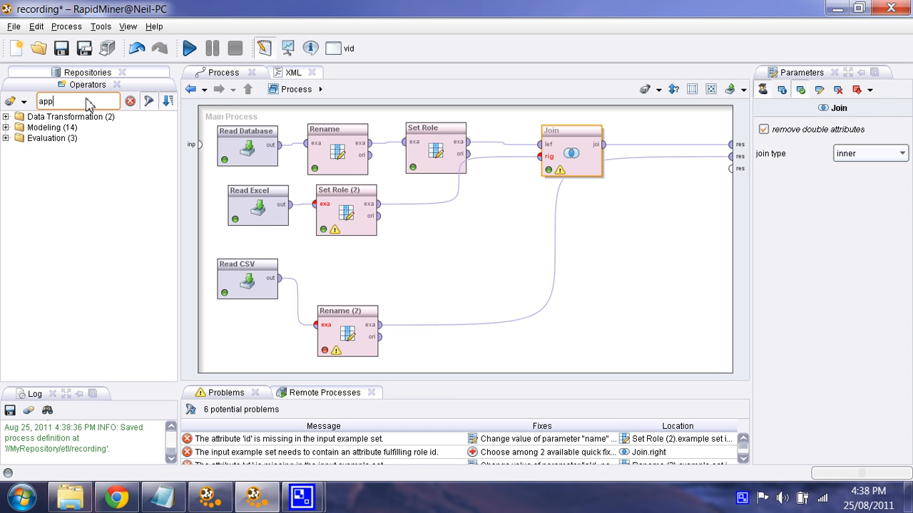
text(end)
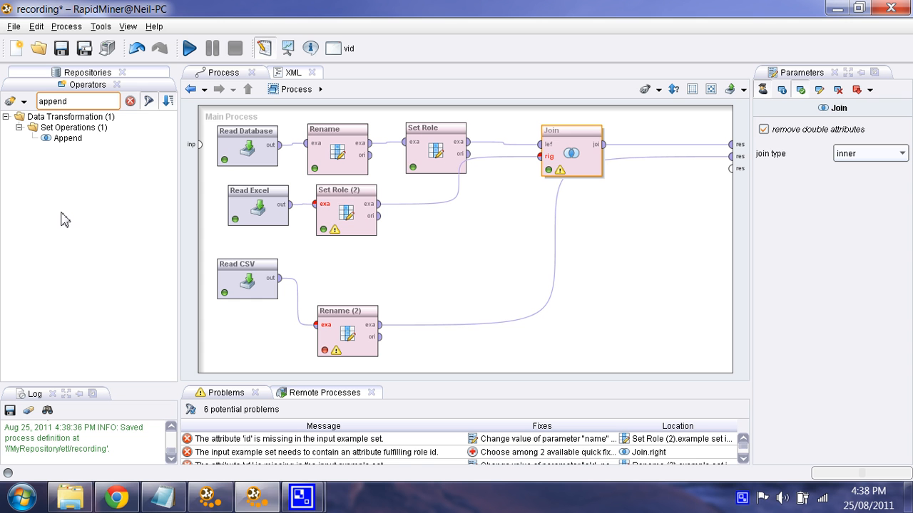
drag(68, 138, 575, 275)
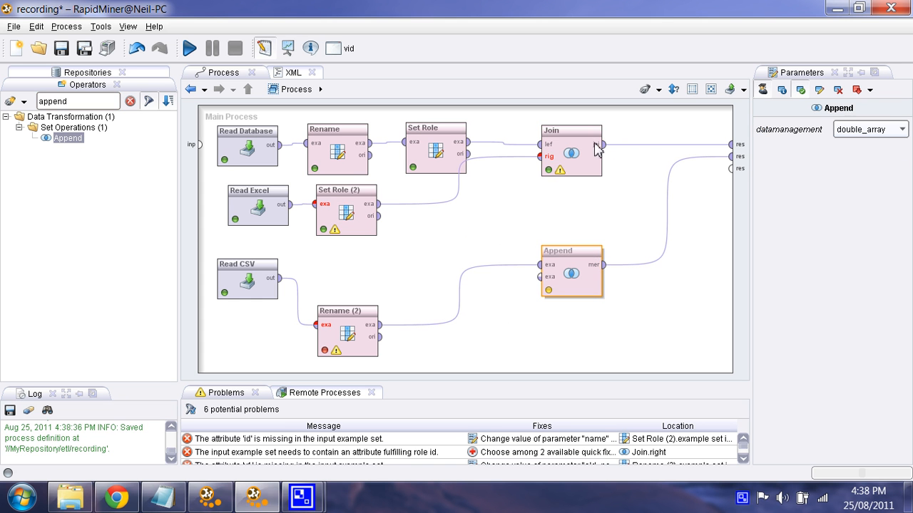
drag(604, 145, 582, 255)
click(540, 280)
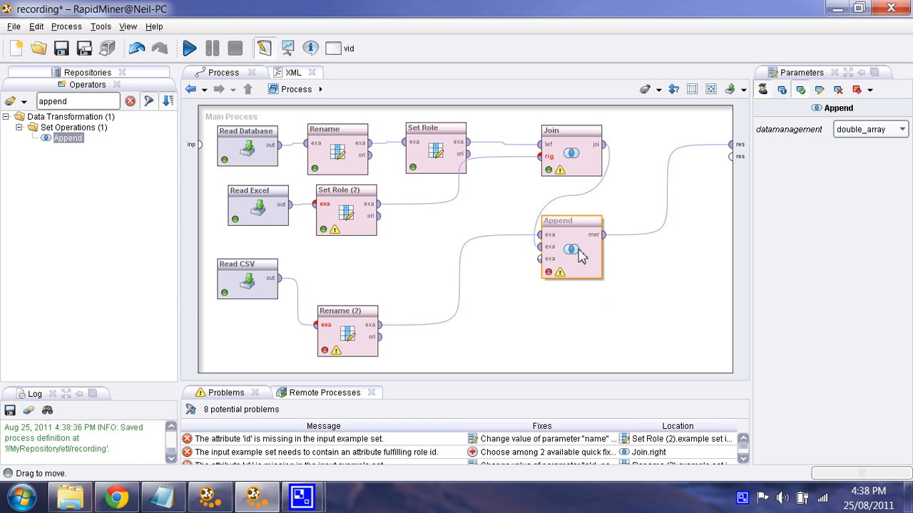
- Run the process and examine the id, name, date and purchases rows of the appended data table
click(189, 49)
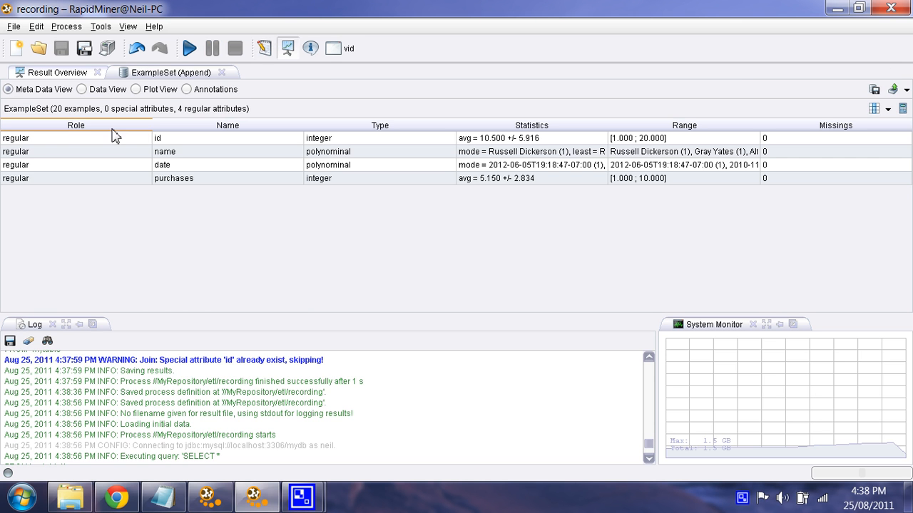
click(106, 89)
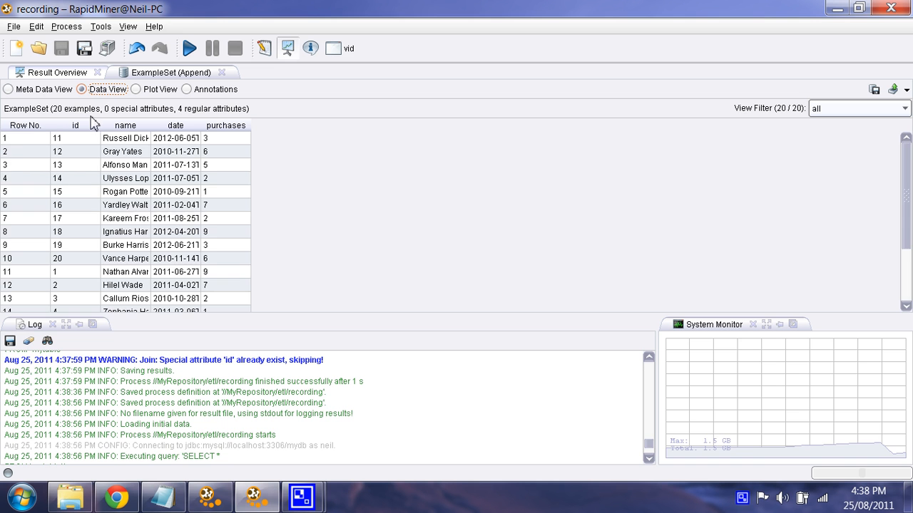
scroll(205, 235, down, 2)
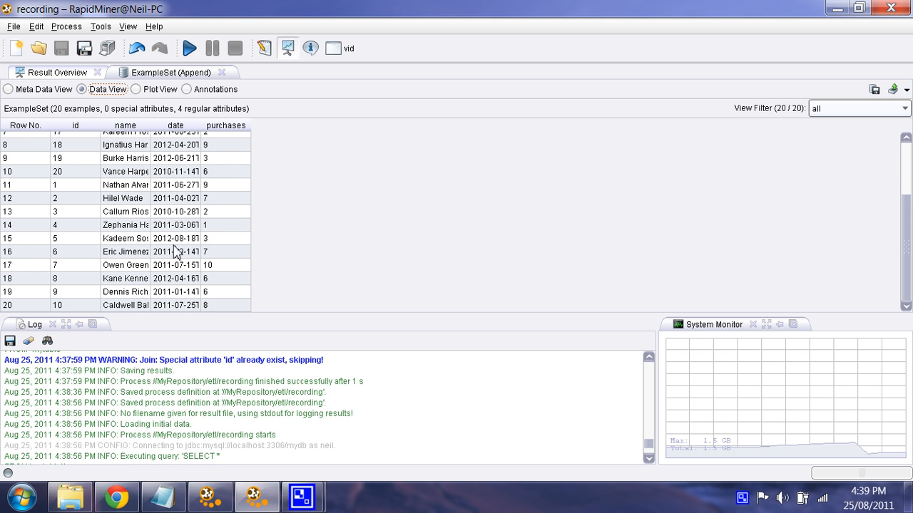
scroll(176, 253, up, 2)
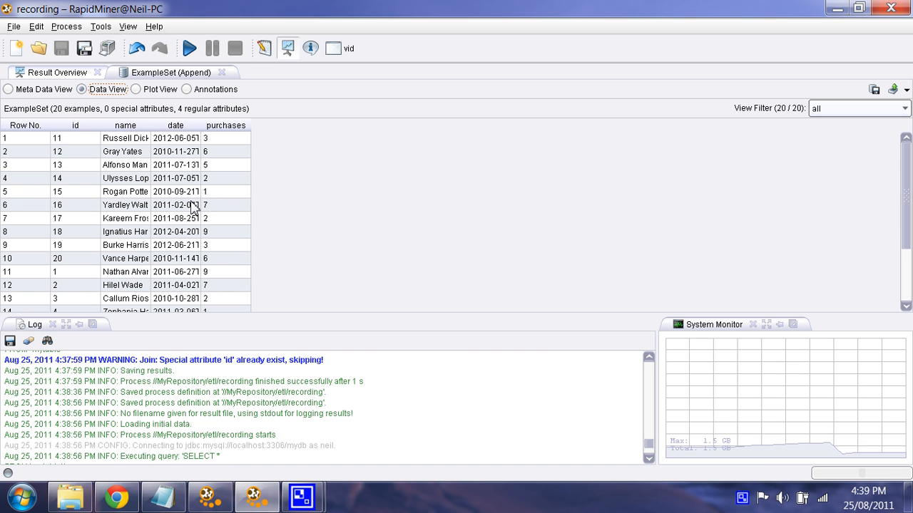
click(130, 194)
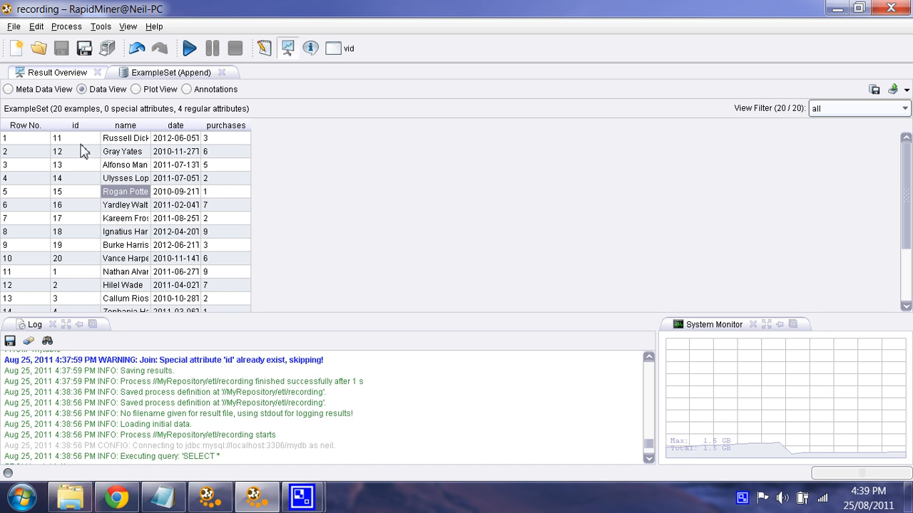
- Widen the name column of the appended table to fit the full names, and sort the rows by purchases
drag(77, 140, 73, 171)
click(76, 205)
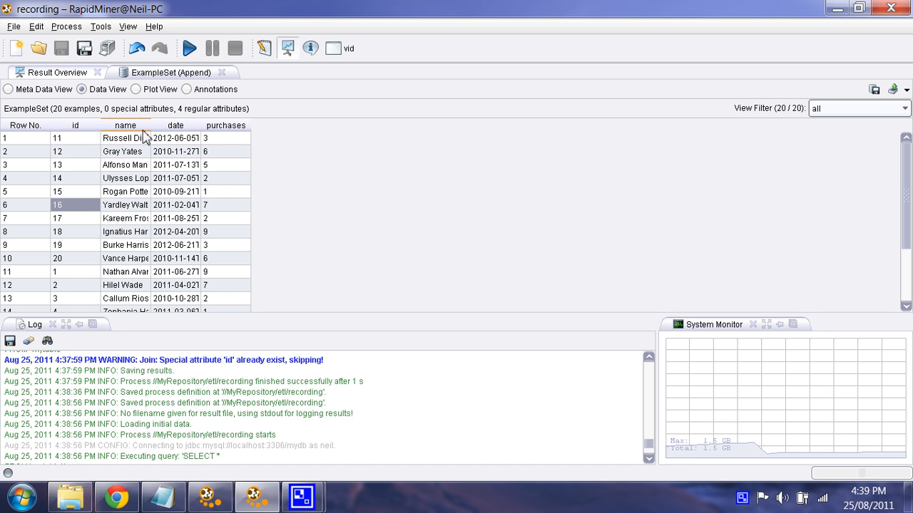
drag(151, 126, 227, 127)
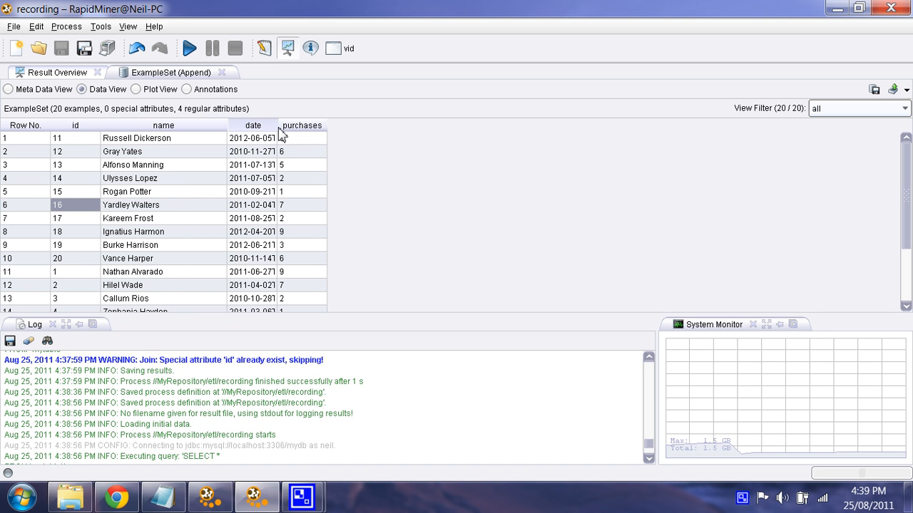
click(280, 126)
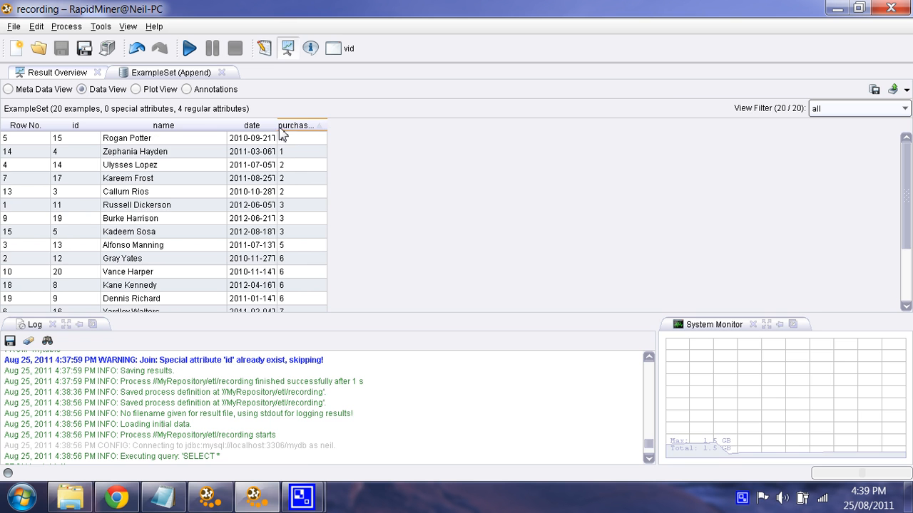
- Reopen the Append result's data table and sort its rows by id in ascending order
click(265, 49)
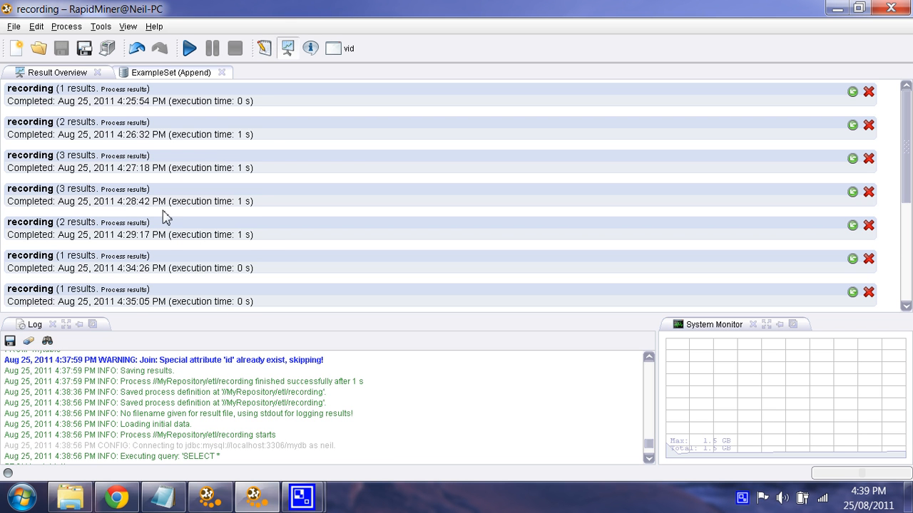
click(287, 47)
click(179, 72)
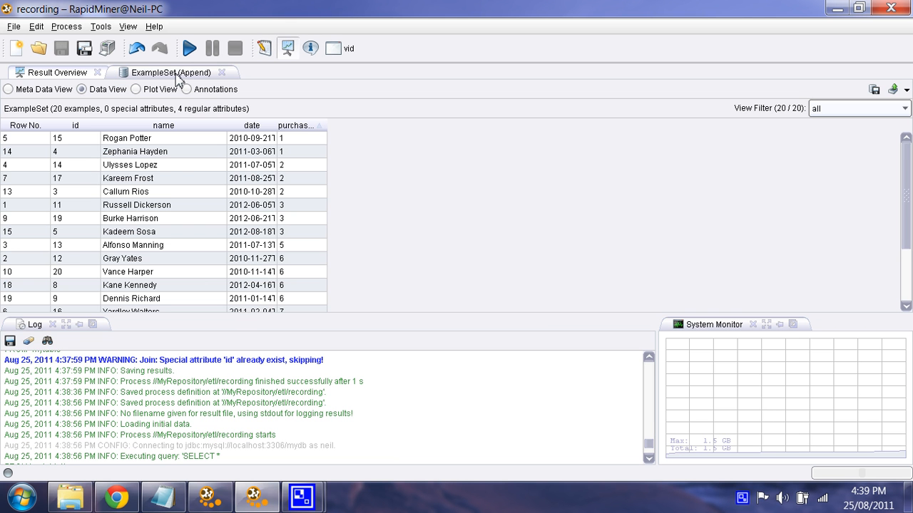
click(77, 125)
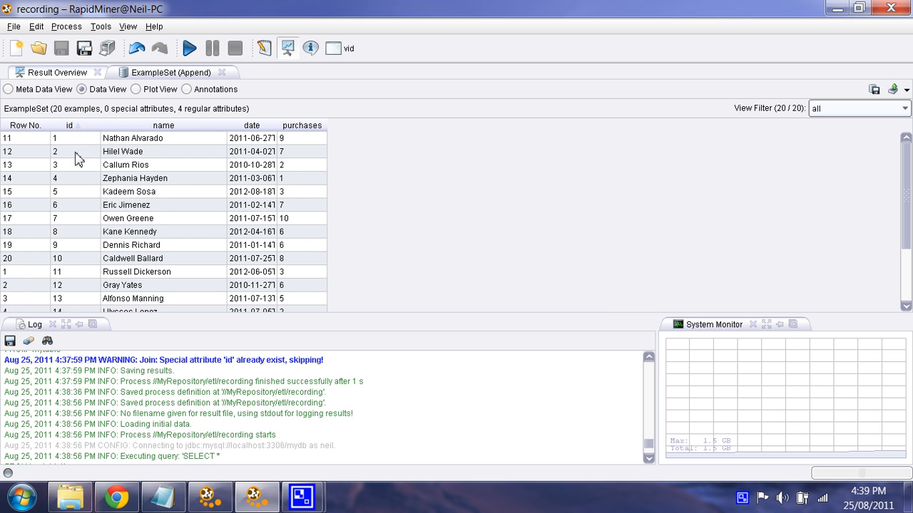
- Examine the id, name, date and purchases values down to the last row of the sorted table
drag(80, 152, 80, 218)
drag(163, 151, 163, 223)
click(179, 244)
drag(261, 166, 257, 218)
drag(311, 167, 308, 205)
scroll(306, 238, down, 3)
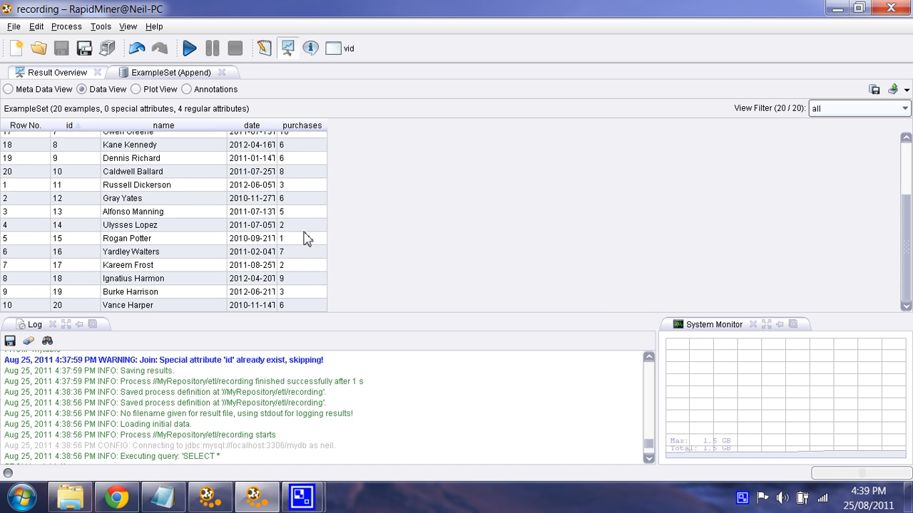
scroll(305, 238, up, 3)
- Return to the process design and deselect the Append operator to review the complete operator flow
click(263, 50)
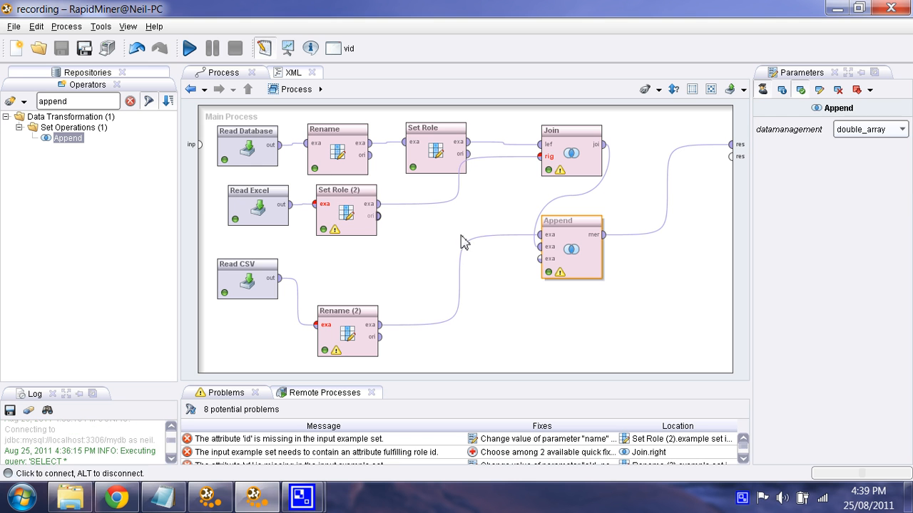
click(438, 259)
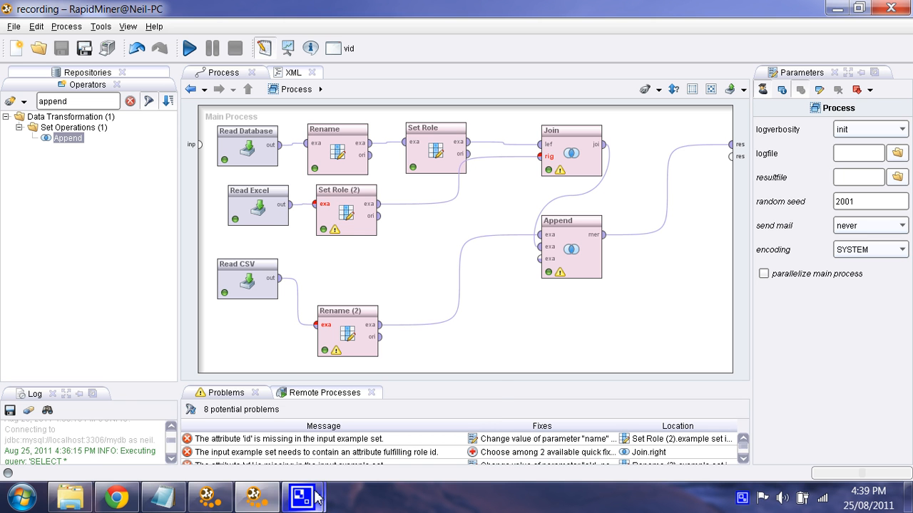
mouse_move(317, 498)
click(249, 428)
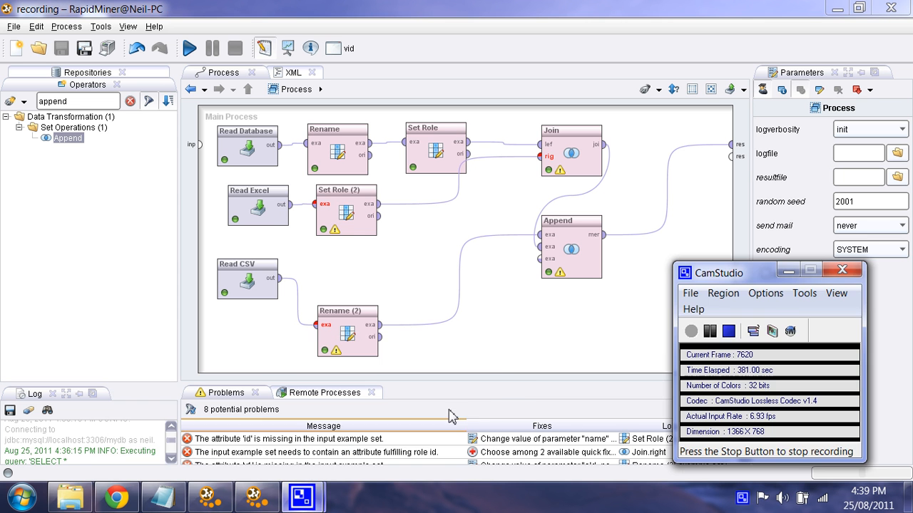